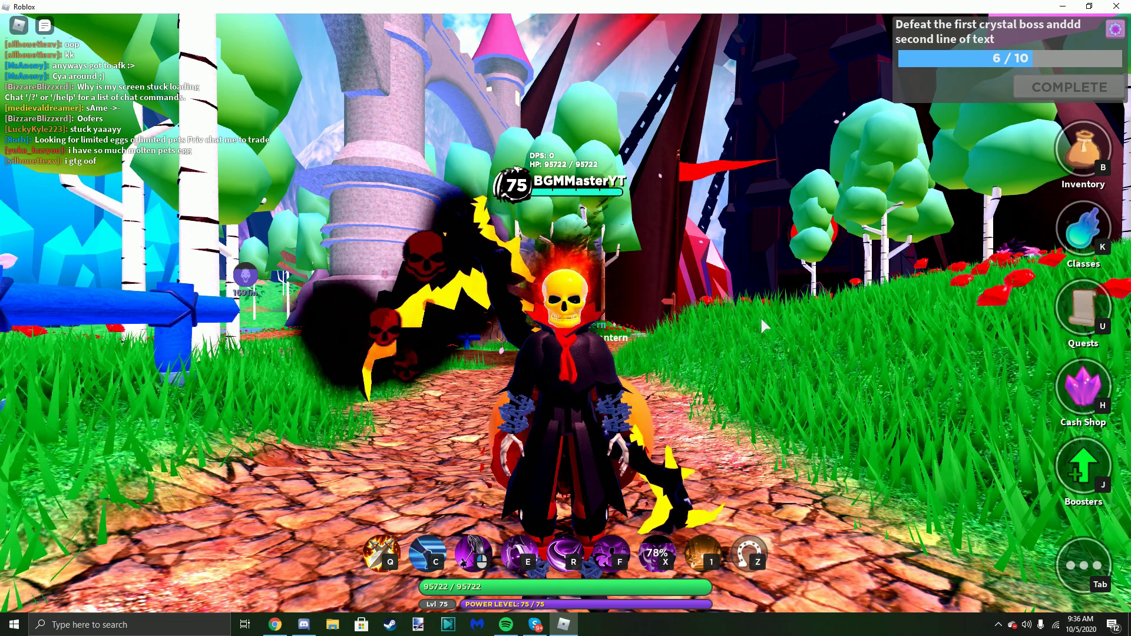
# Open the October Pass to view Rank 41 and its reward track.
pyautogui.press('p')
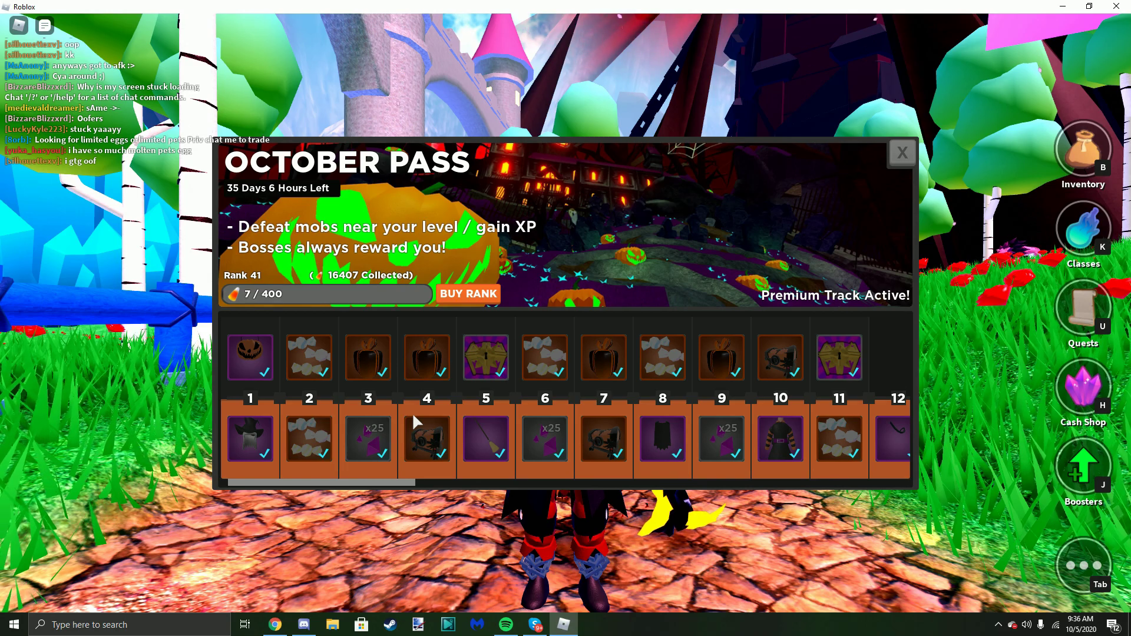
pyautogui.scroll(-5, 769, 438)
pyautogui.scroll(-4, 768, 437)
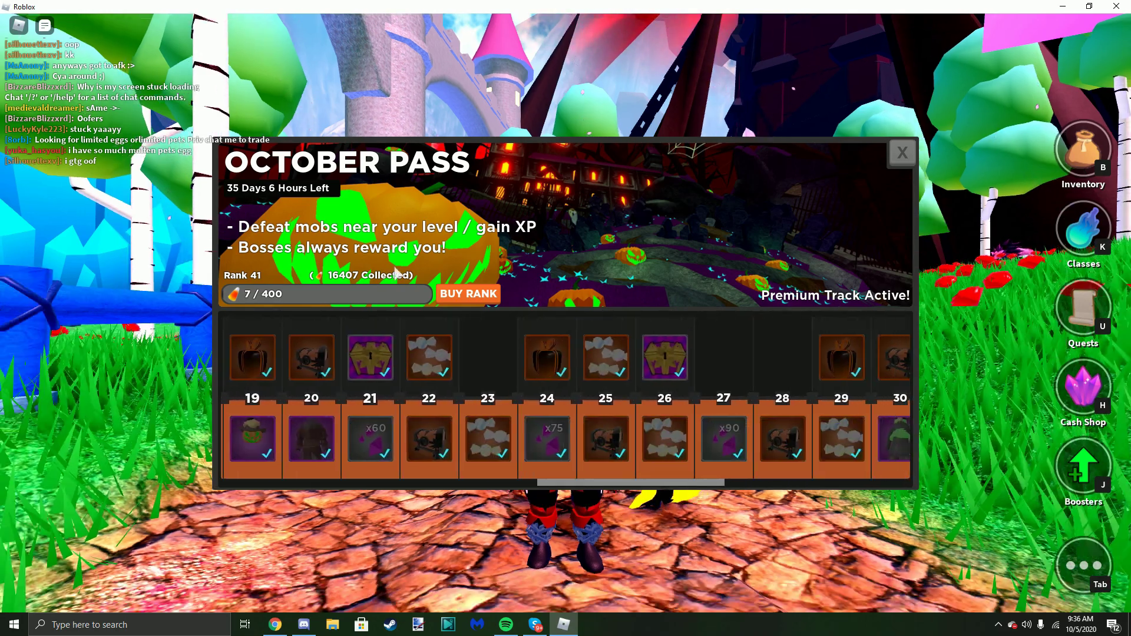
pyautogui.scroll(-4, 589, 378)
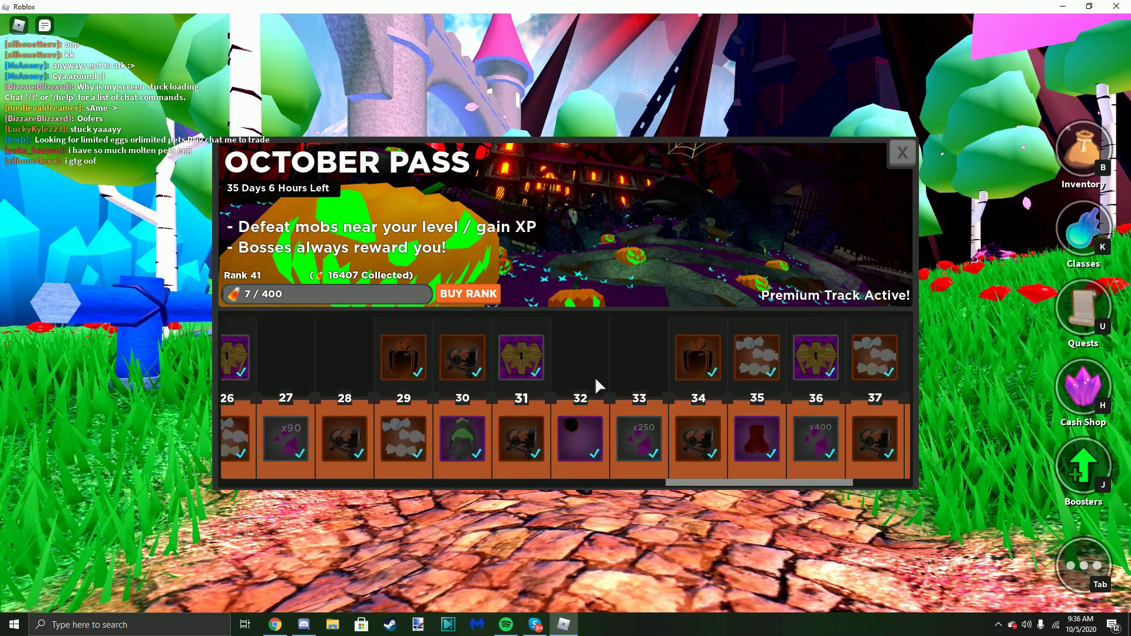
pyautogui.scroll(-2, 593, 375)
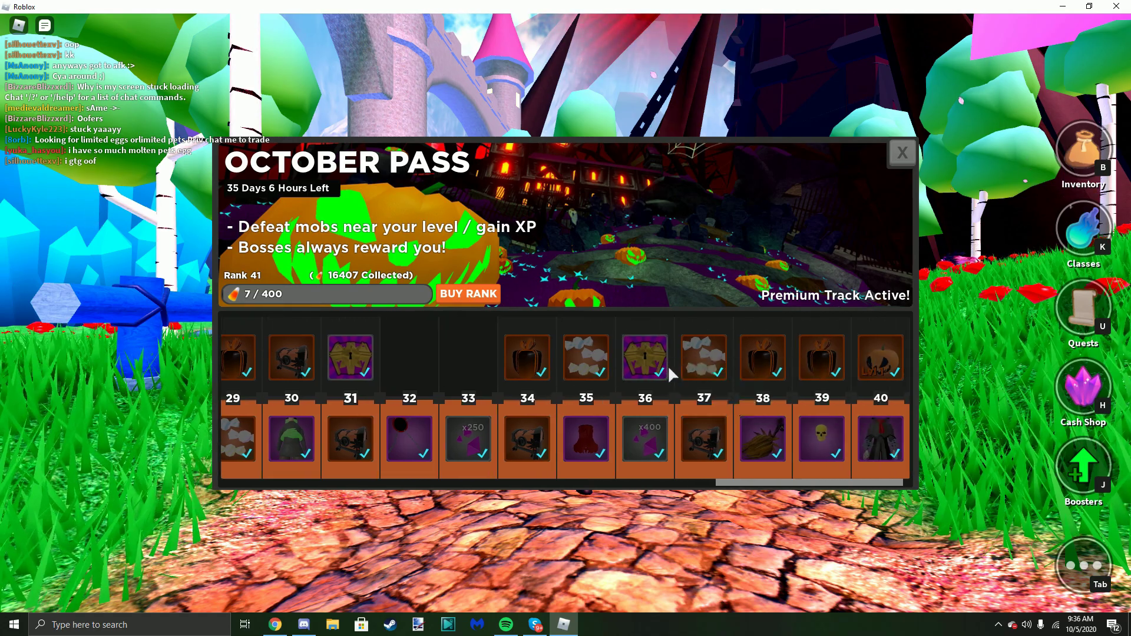
# Close the October Pass after reviewing rewards through rank 40.
pyautogui.click(902, 152)
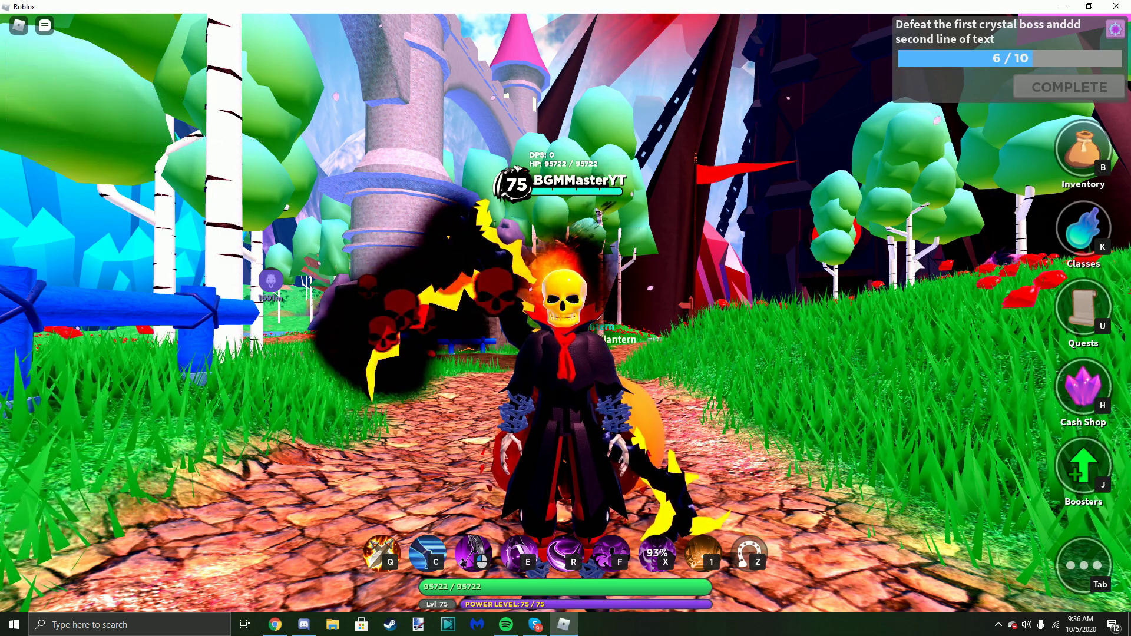
# Check the three defeat-30 daily quests at 0/30, glance at Settings, then reopen Quests.
pyautogui.click(1095, 321)
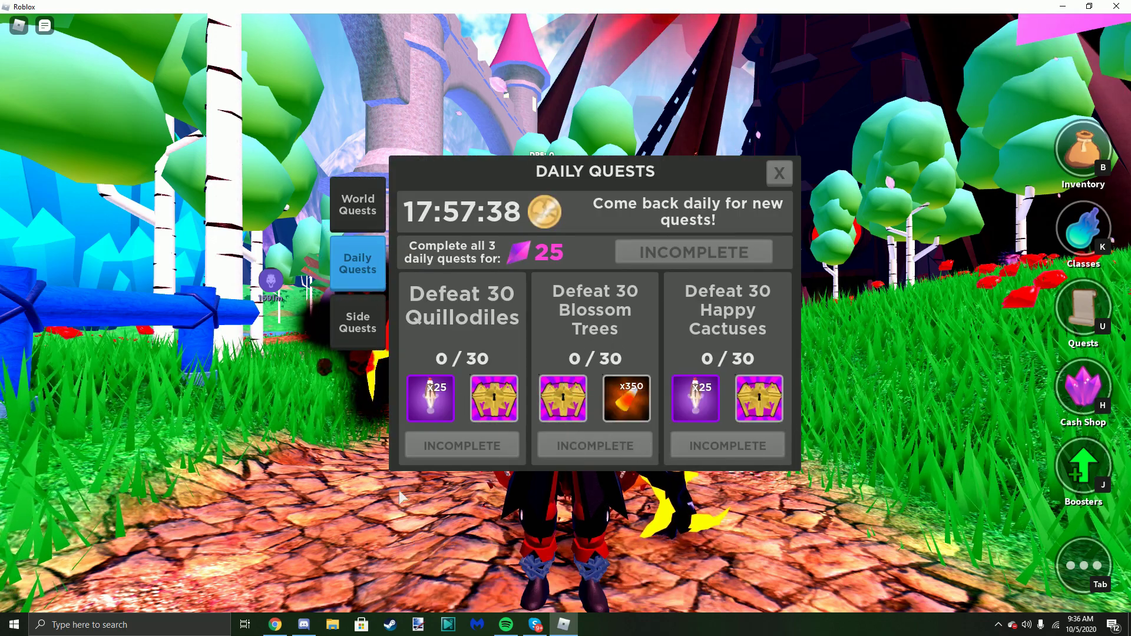
pyautogui.click(781, 180)
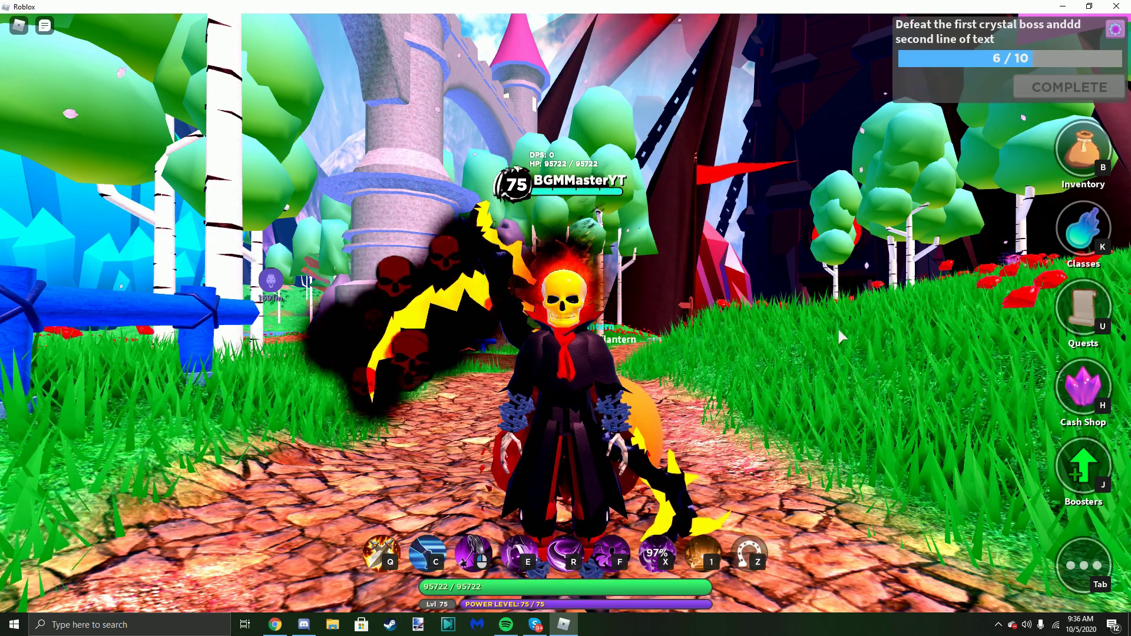
pyautogui.click(1086, 570)
pyautogui.click(631, 380)
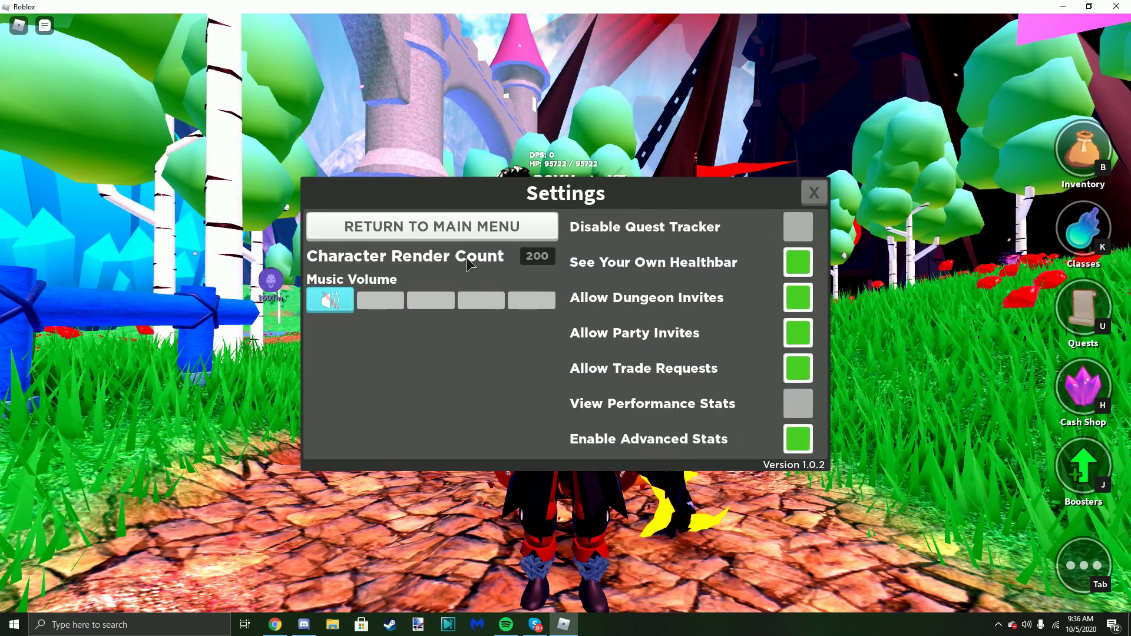
pyautogui.click(814, 193)
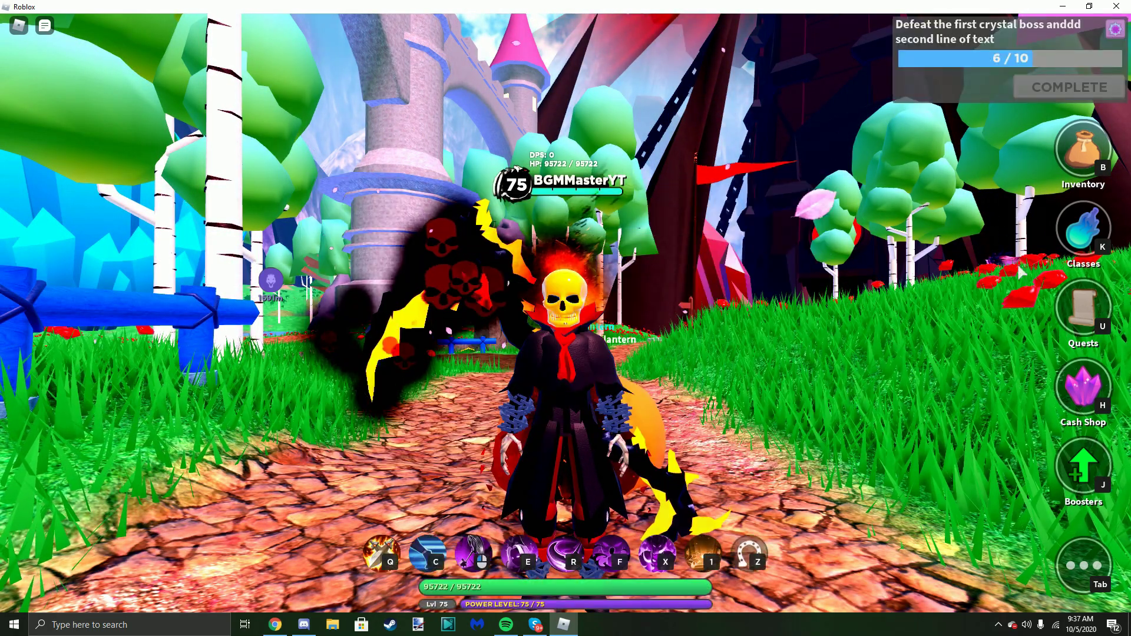
pyautogui.click(1095, 324)
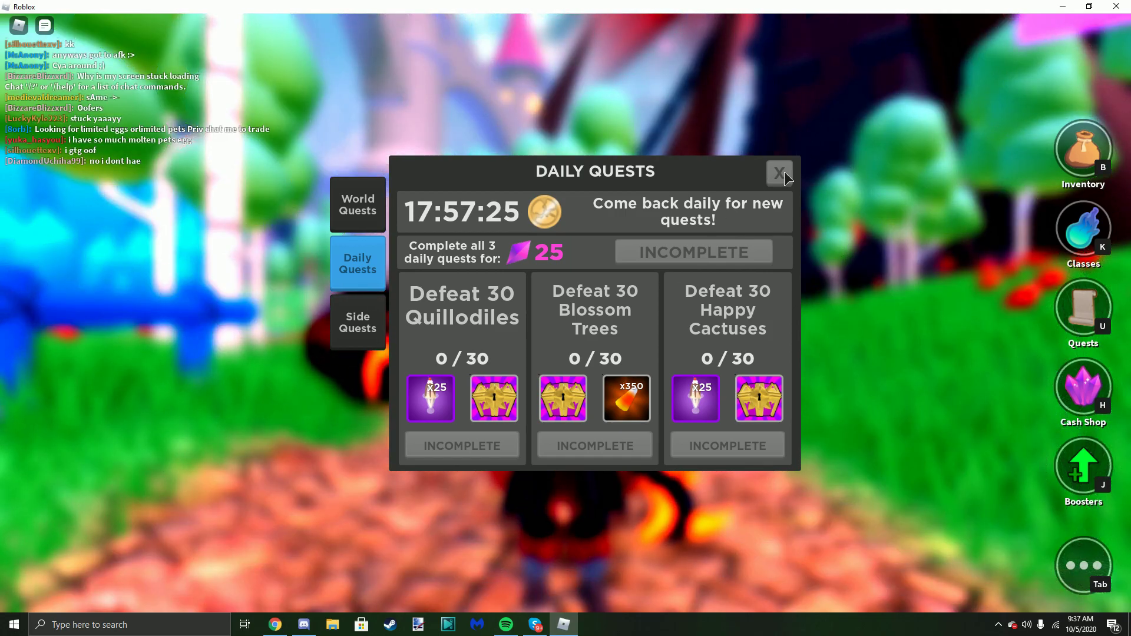
# Leave the world for the main menu through Settings, confirming the teleport.
pyautogui.click(784, 171)
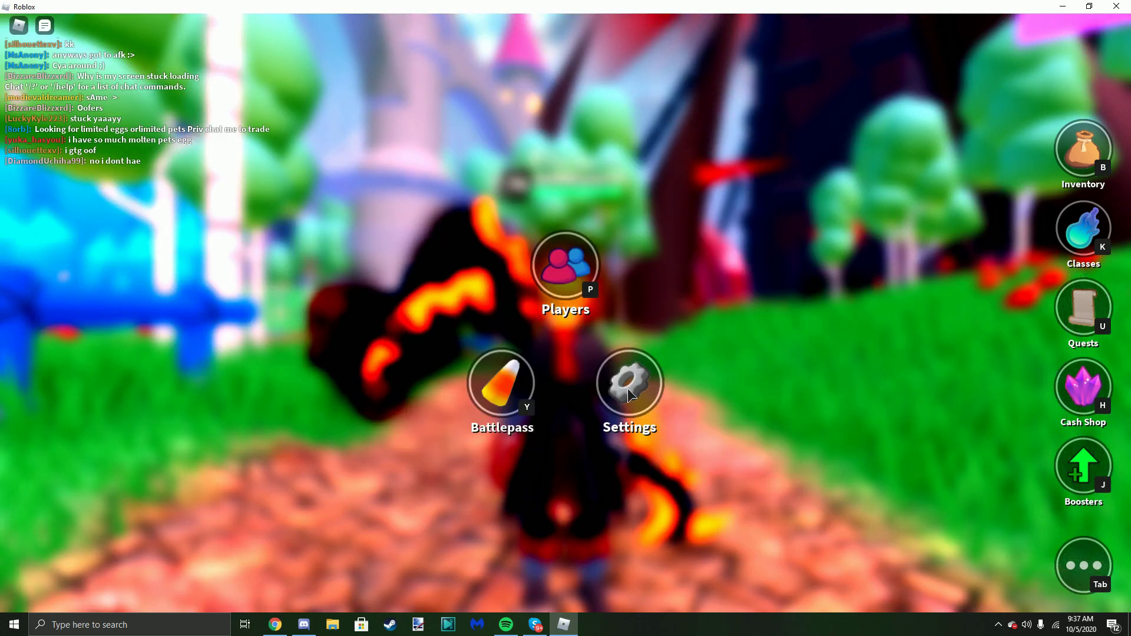
pyautogui.click(627, 382)
pyautogui.click(505, 232)
pyautogui.click(813, 189)
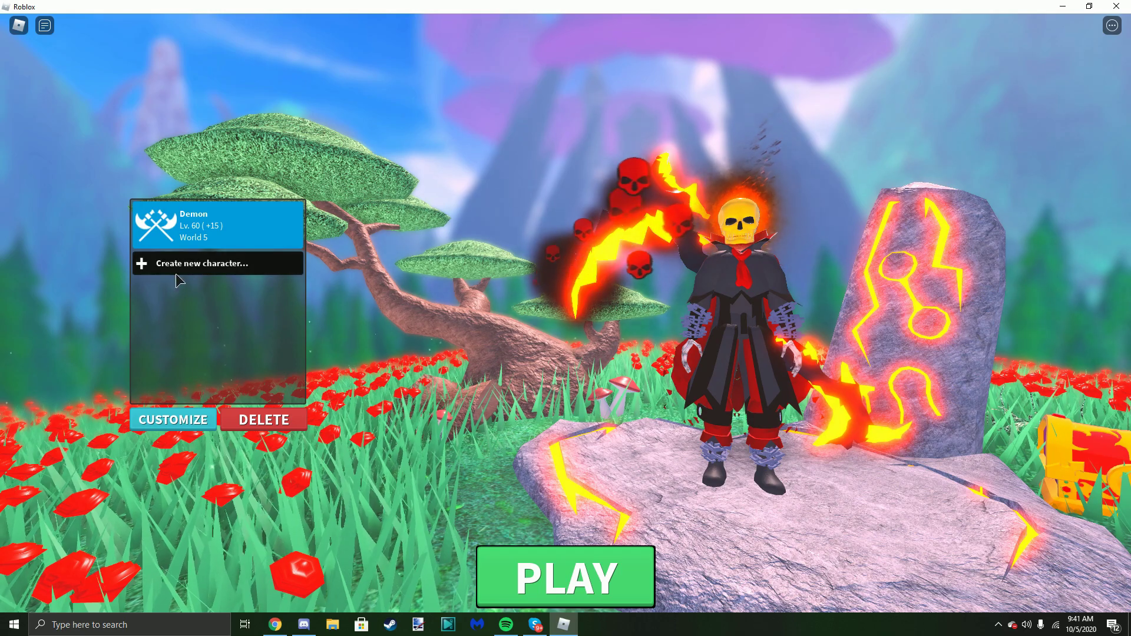
# Create a new Swordmaster character with the default look and enter the game with it.
pyautogui.click(202, 263)
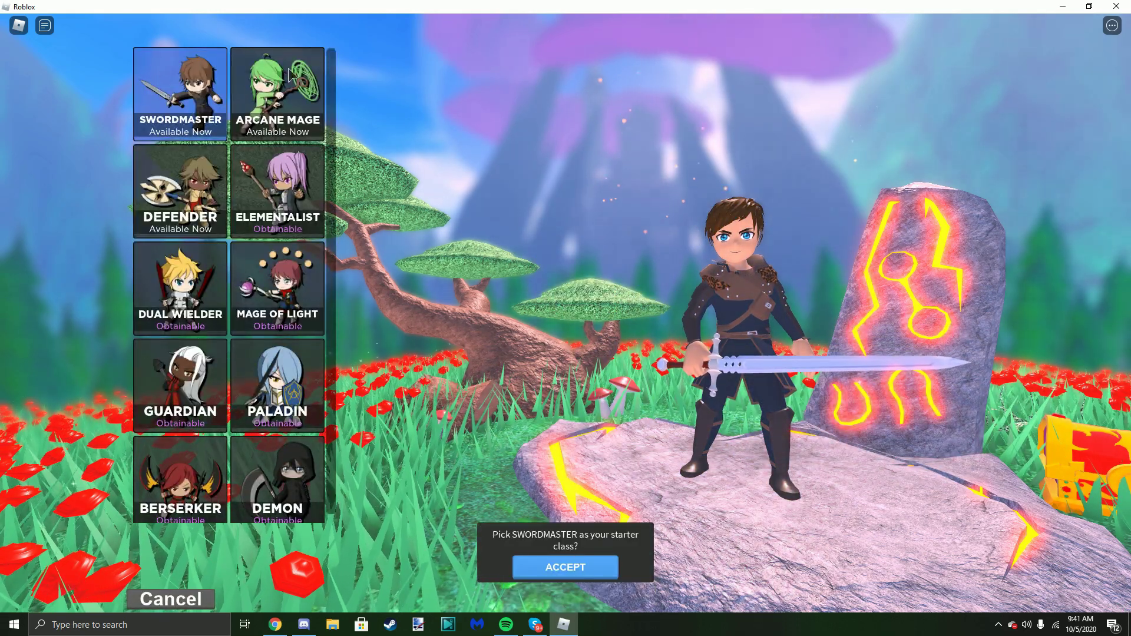
pyautogui.scroll(-1, 227, 383)
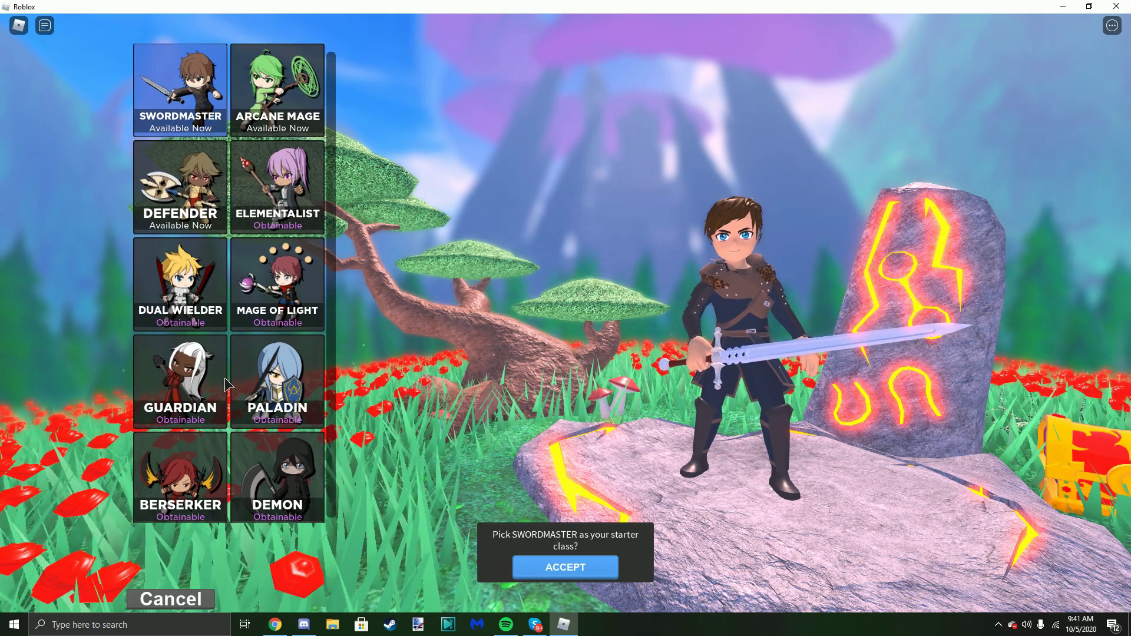
pyautogui.click(533, 573)
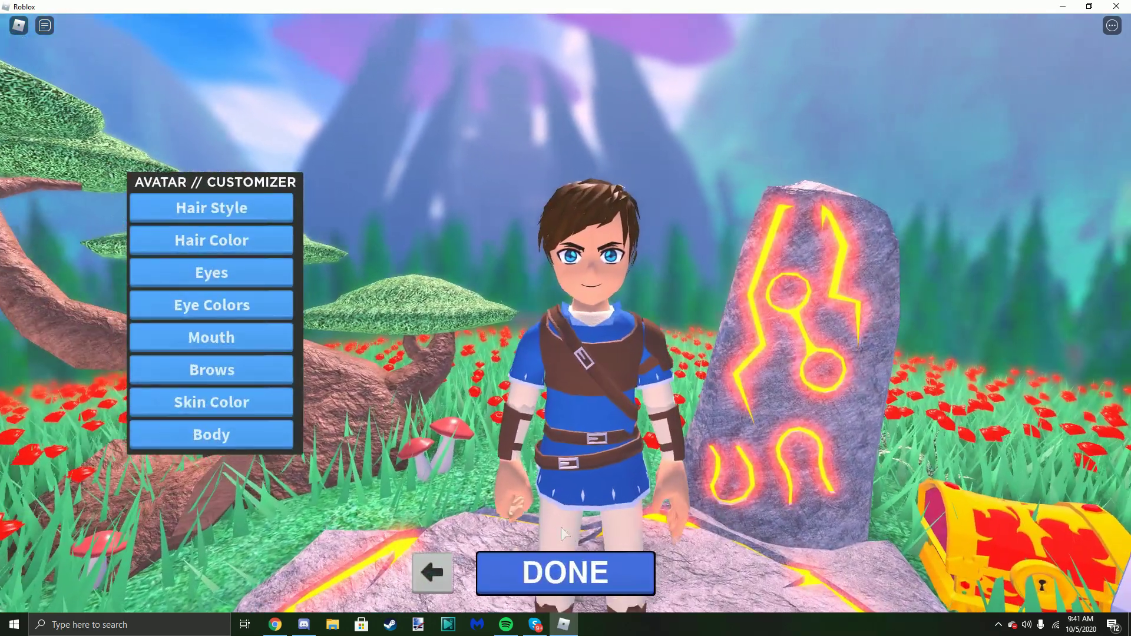
pyautogui.click(563, 570)
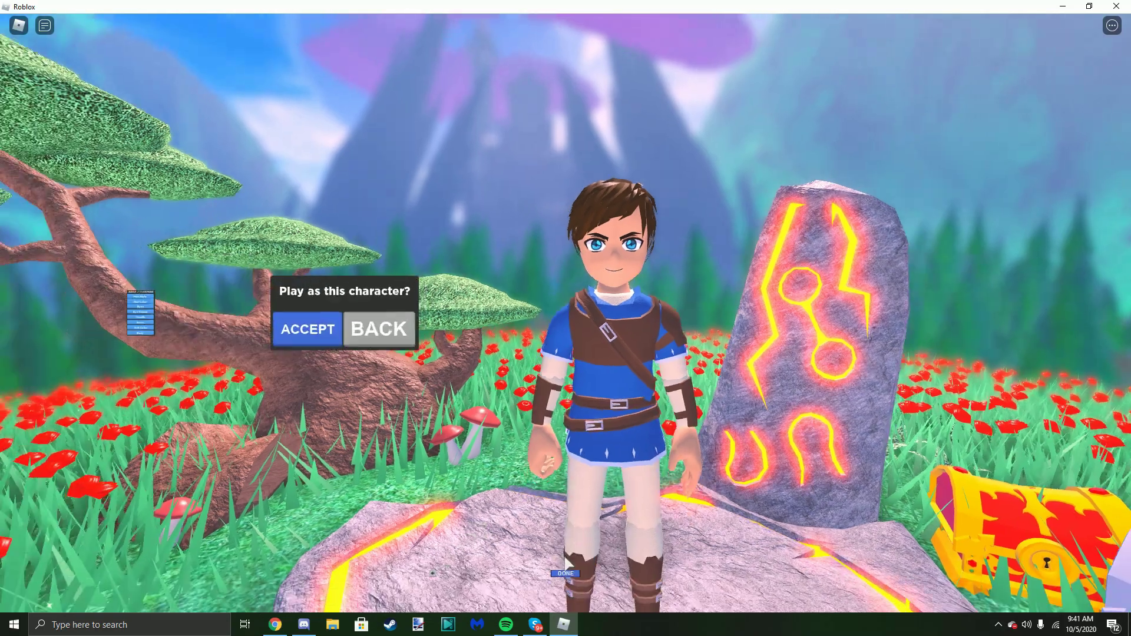
pyautogui.click(325, 333)
pyautogui.click(567, 549)
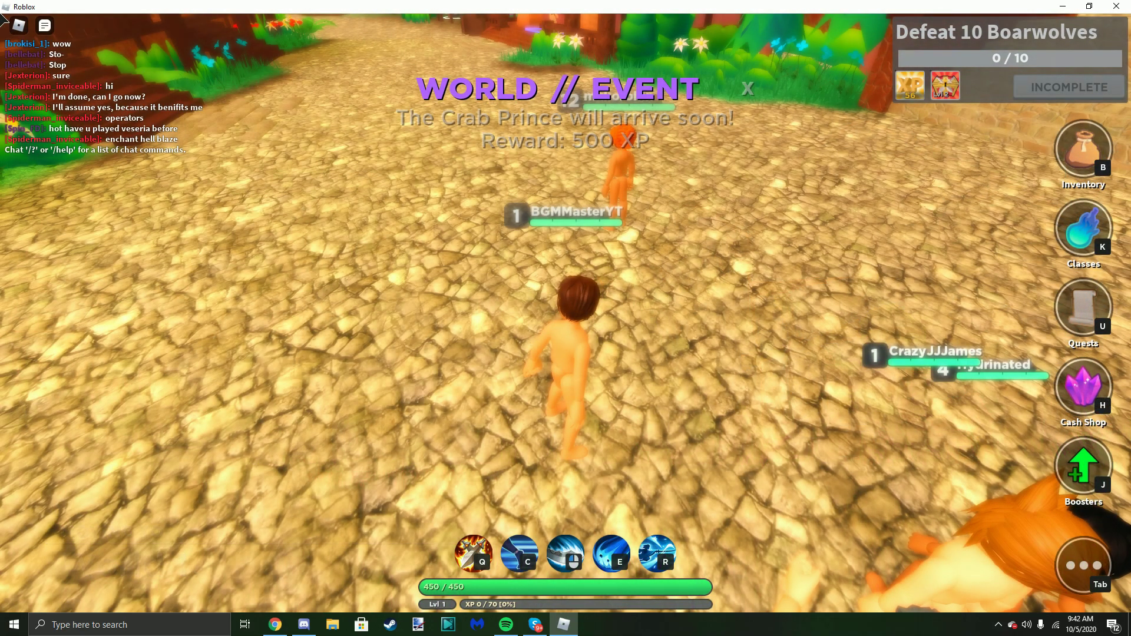
# Review the new character's daily quests, including clearing any World 1 dungeon.
pyautogui.click(1070, 323)
pyautogui.click(335, 265)
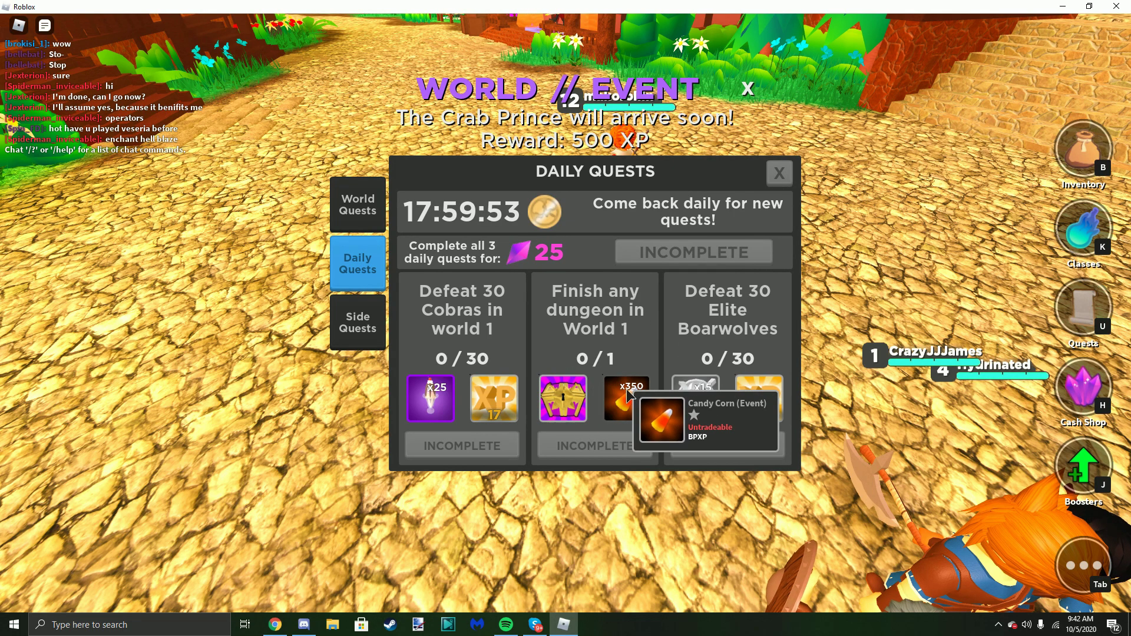
pyautogui.click(779, 172)
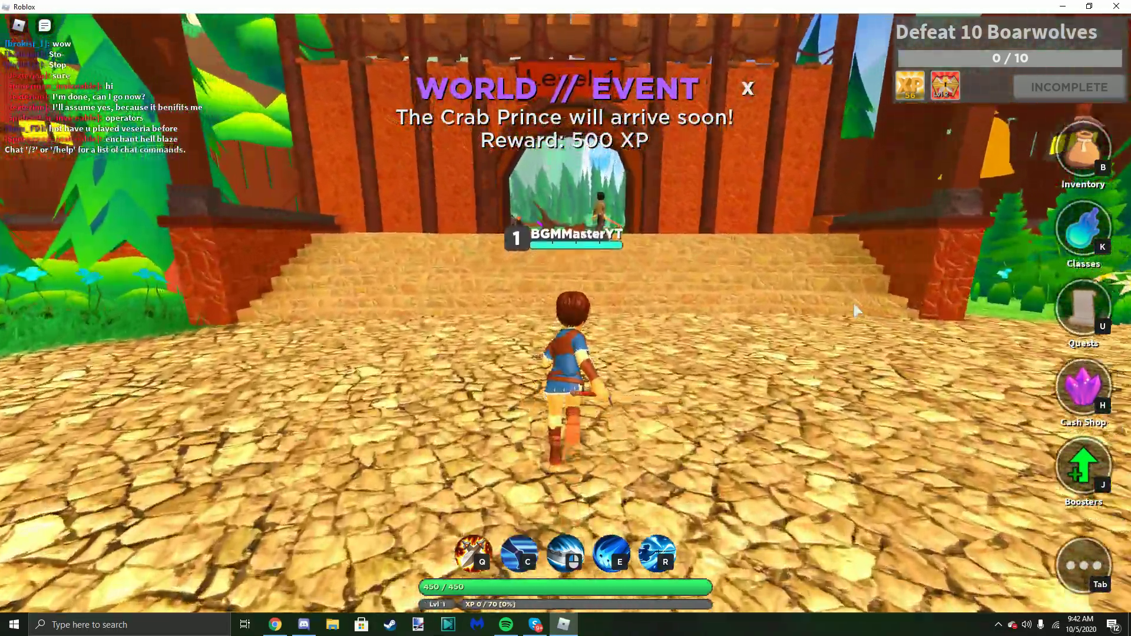
pyautogui.press('Tab')
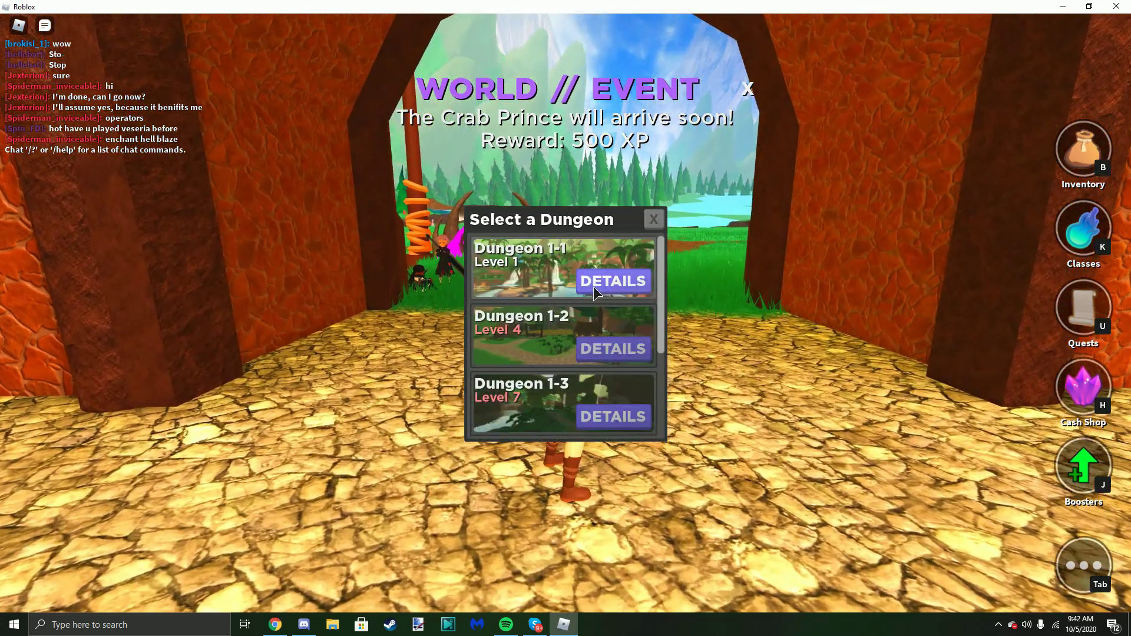
# Choose Dungeon 1-1 from the Dungeons list and start it.
pyautogui.click(601, 283)
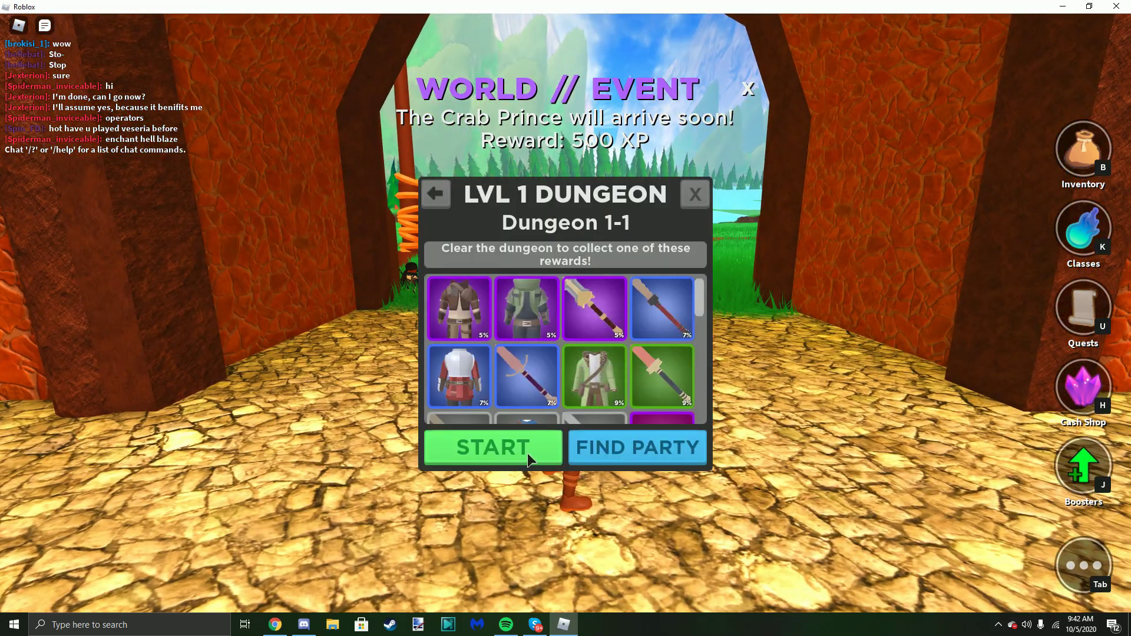
pyautogui.click(528, 451)
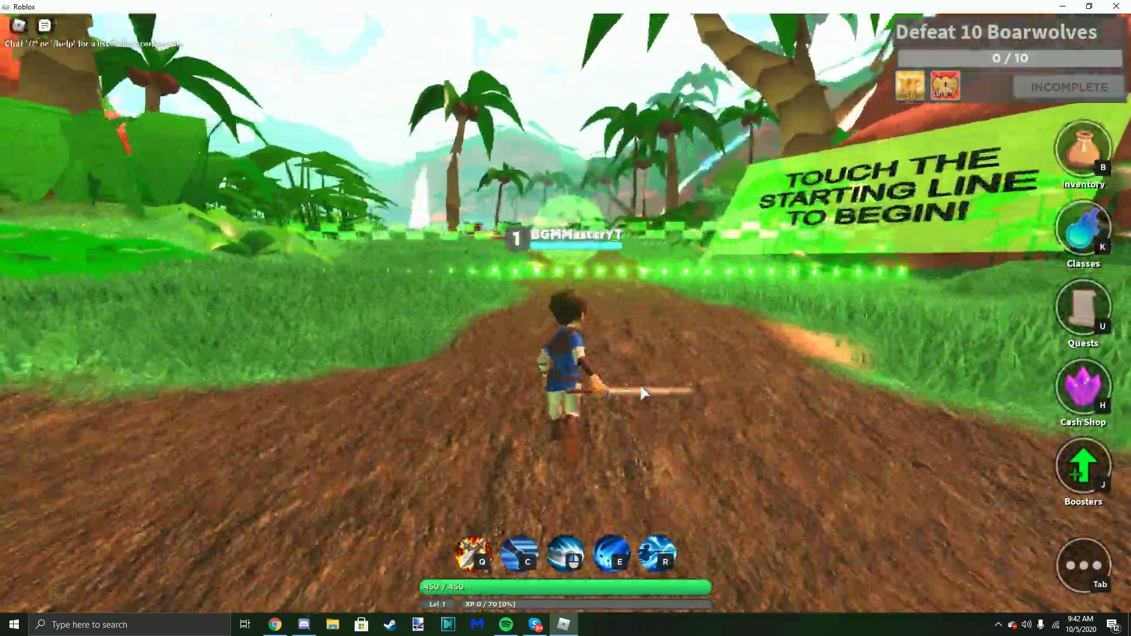
# Check the inventory, then defeat the first Earth Crabs at the dungeon start.
pyautogui.press('w')
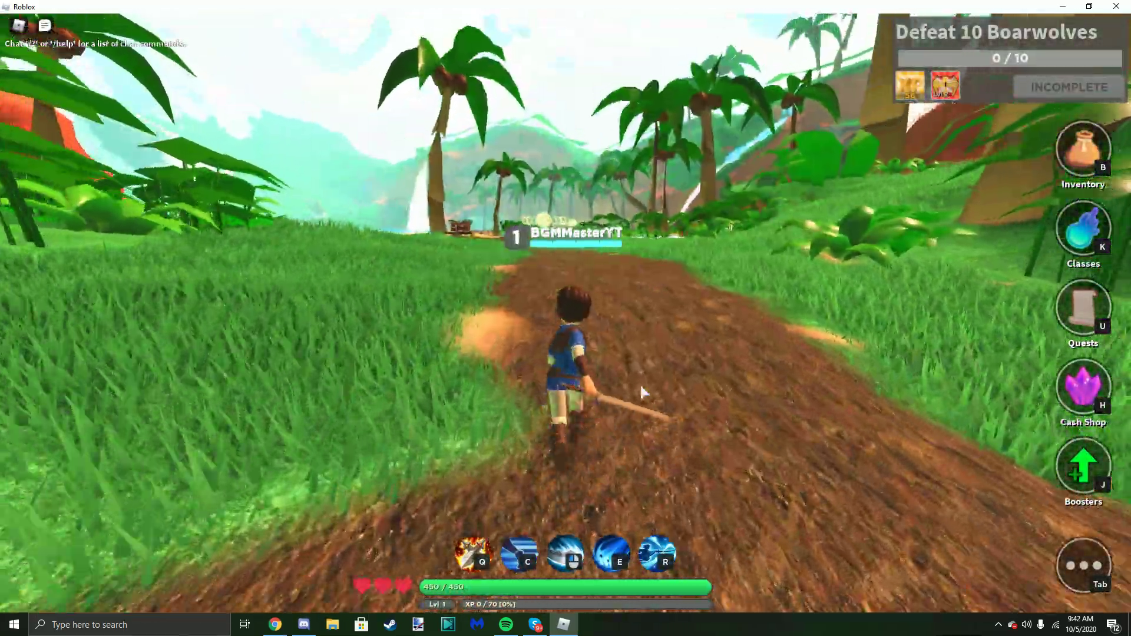
pyautogui.press('b')
pyautogui.press('b')
pyautogui.click(771, 287)
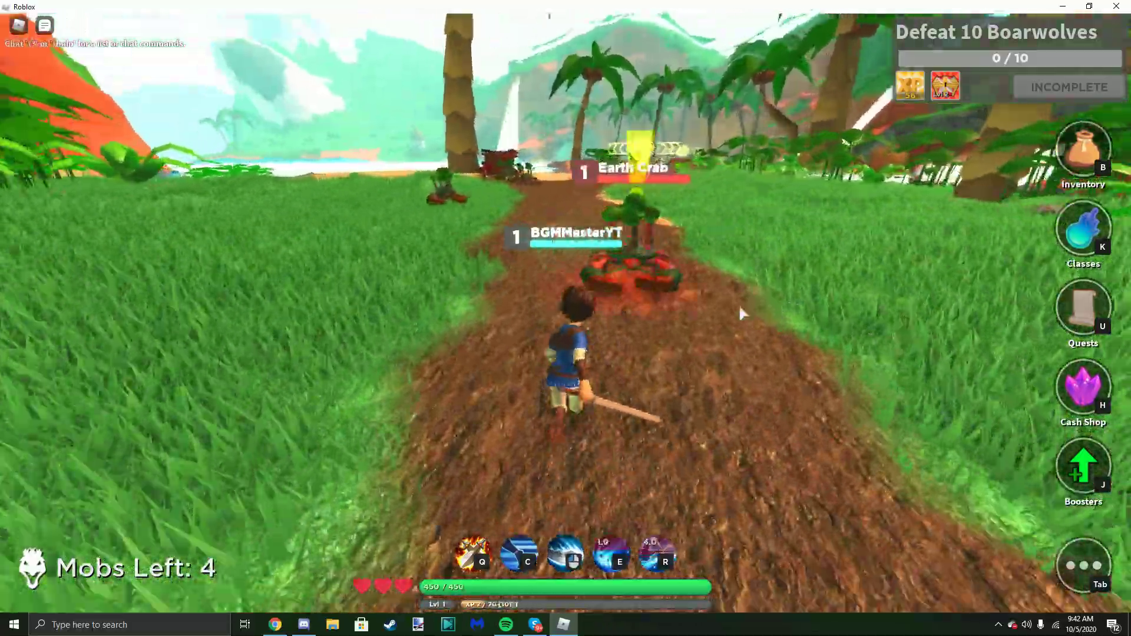
pyautogui.press('w')
pyautogui.click(727, 309)
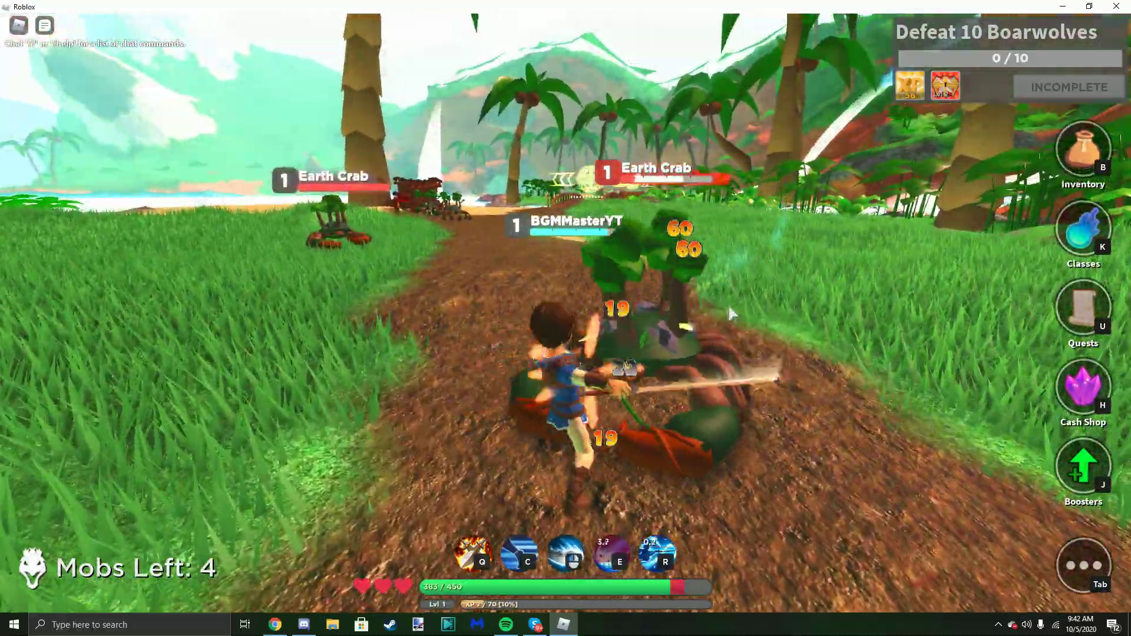
pyautogui.press('w')
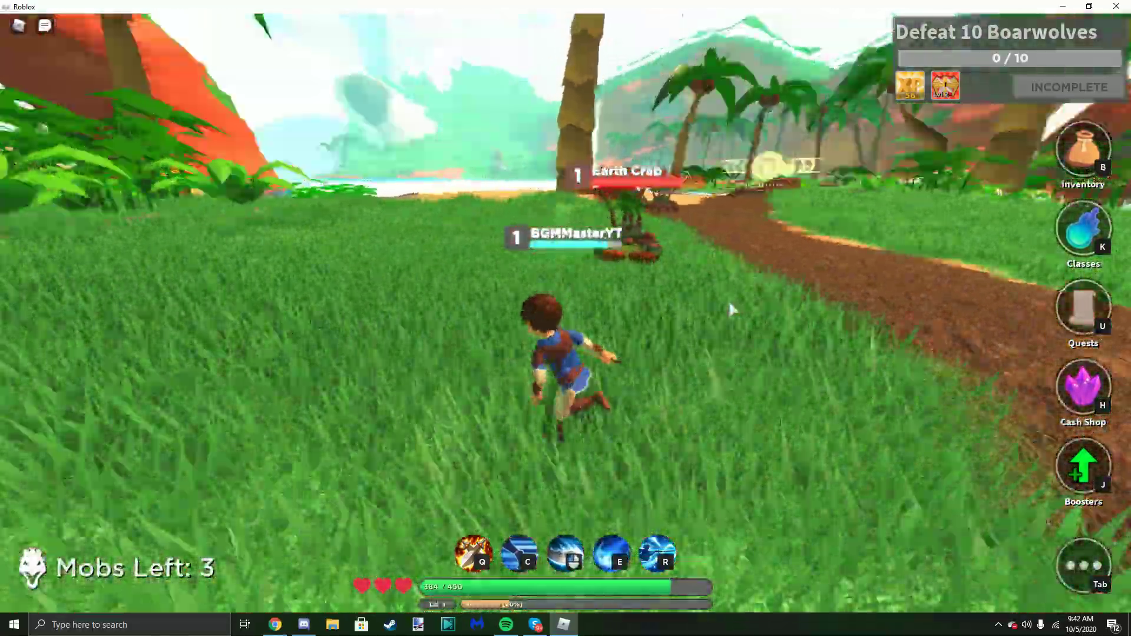
pyautogui.press('e')
pyautogui.press('w')
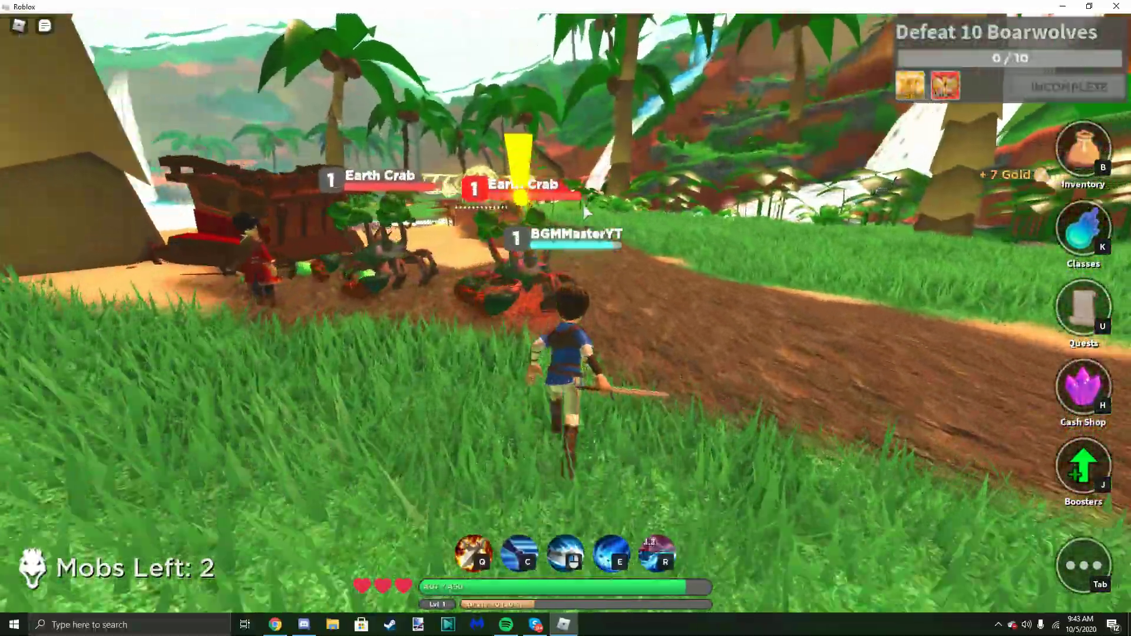
pyautogui.press('w')
pyautogui.click(584, 207)
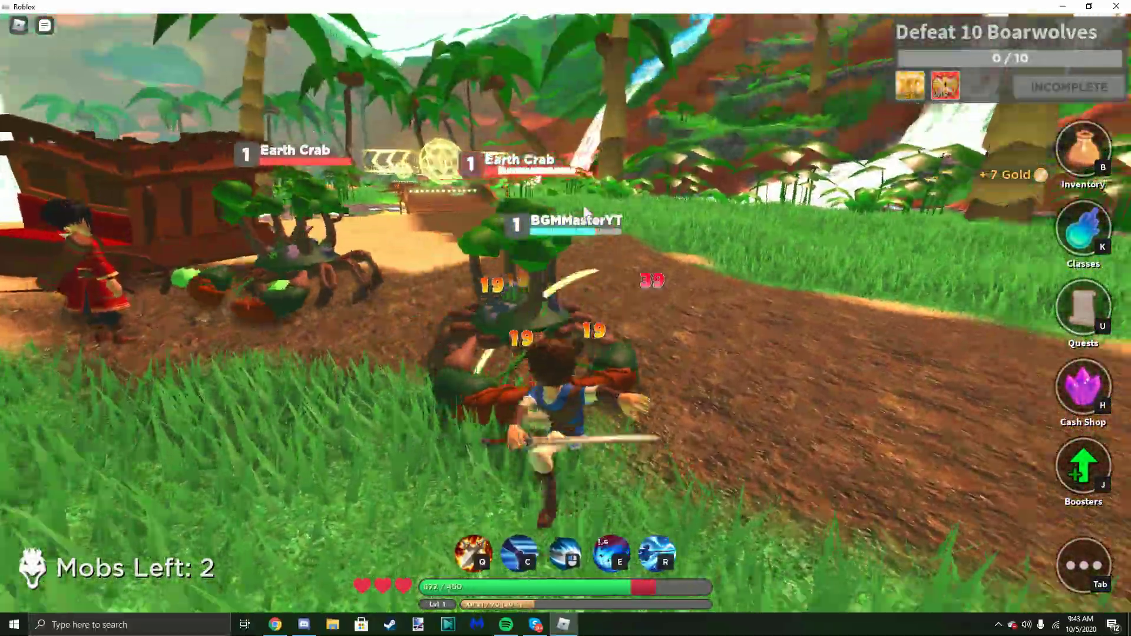
pyautogui.press('r')
# Cross the bridge through the portal and clear the next group of Earth Crabs.
pyautogui.press('w')
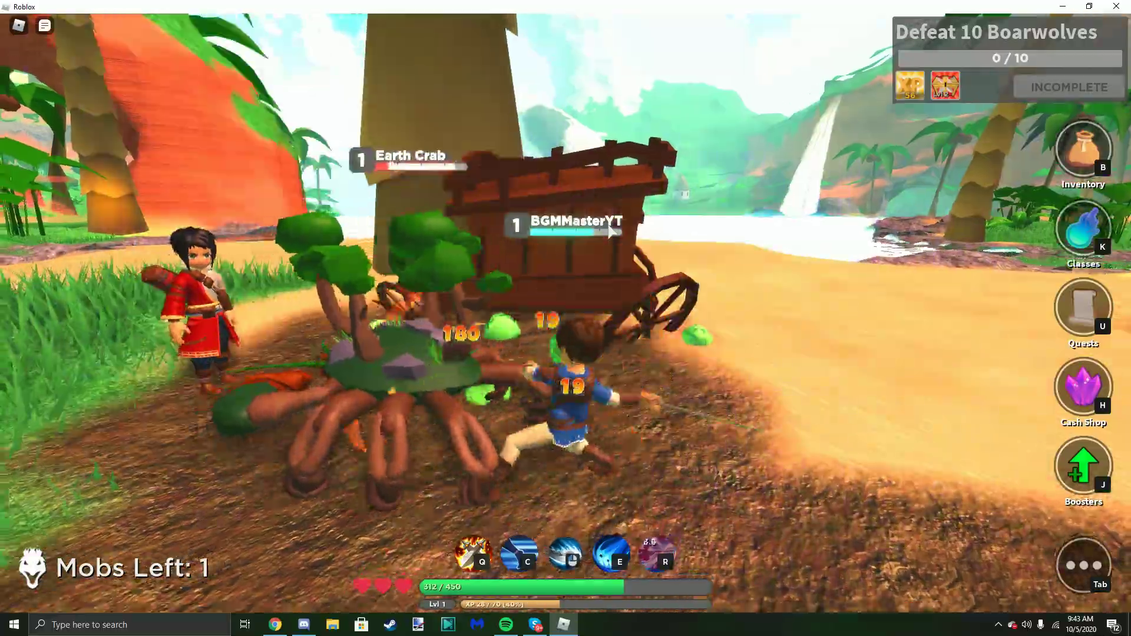
pyautogui.press('w')
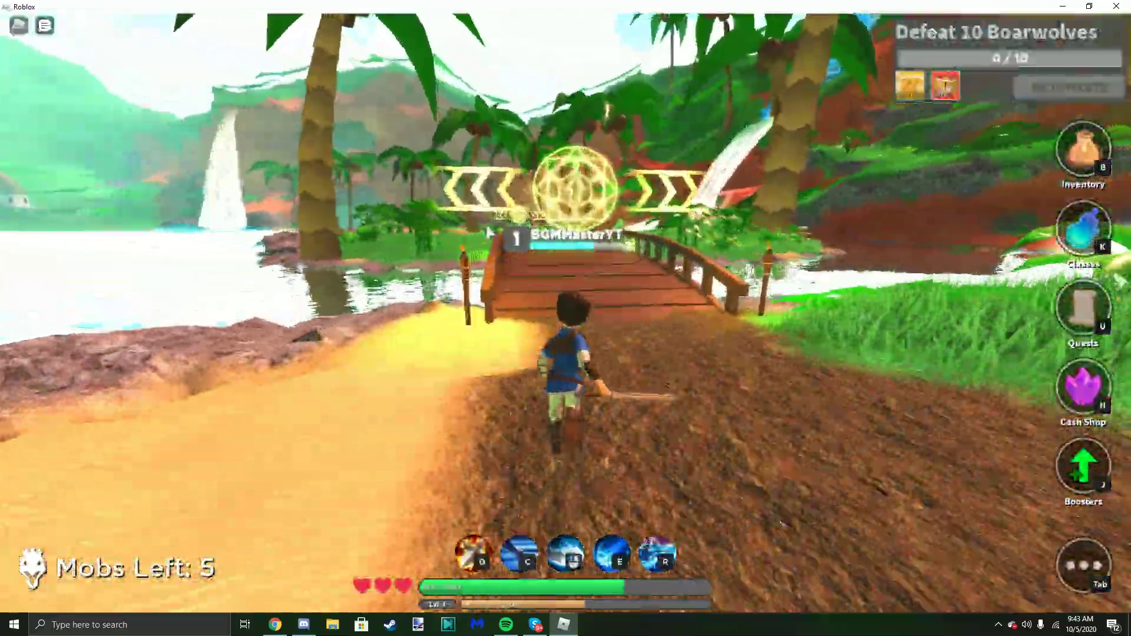
pyautogui.press('w')
pyautogui.press('e')
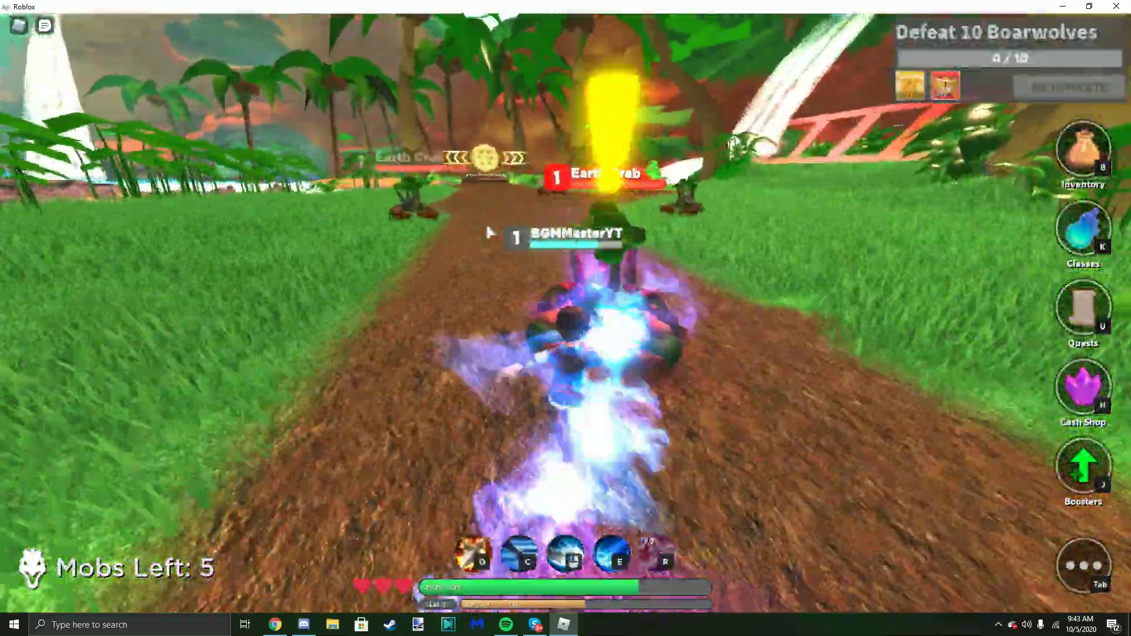
pyautogui.press('w')
pyautogui.click(486, 223)
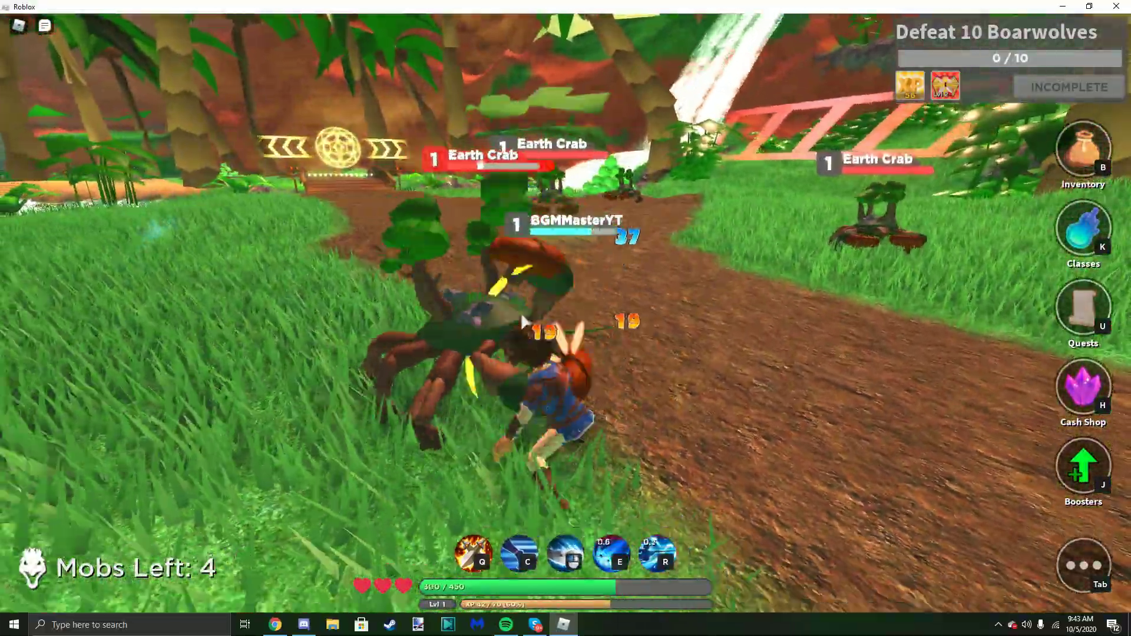
pyautogui.press('r')
pyautogui.press('w')
pyautogui.click(523, 318)
pyautogui.press('w')
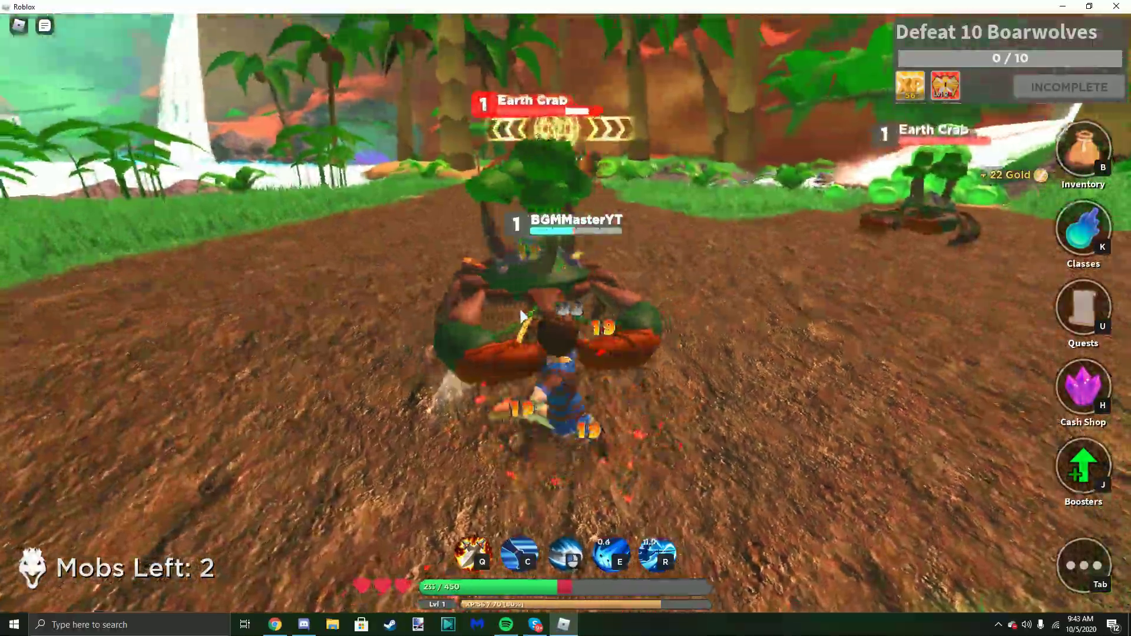
pyautogui.press('e')
pyautogui.click(522, 309)
# Cross the wooden bridge and defeat the crab and the toucans.
pyautogui.press('r')
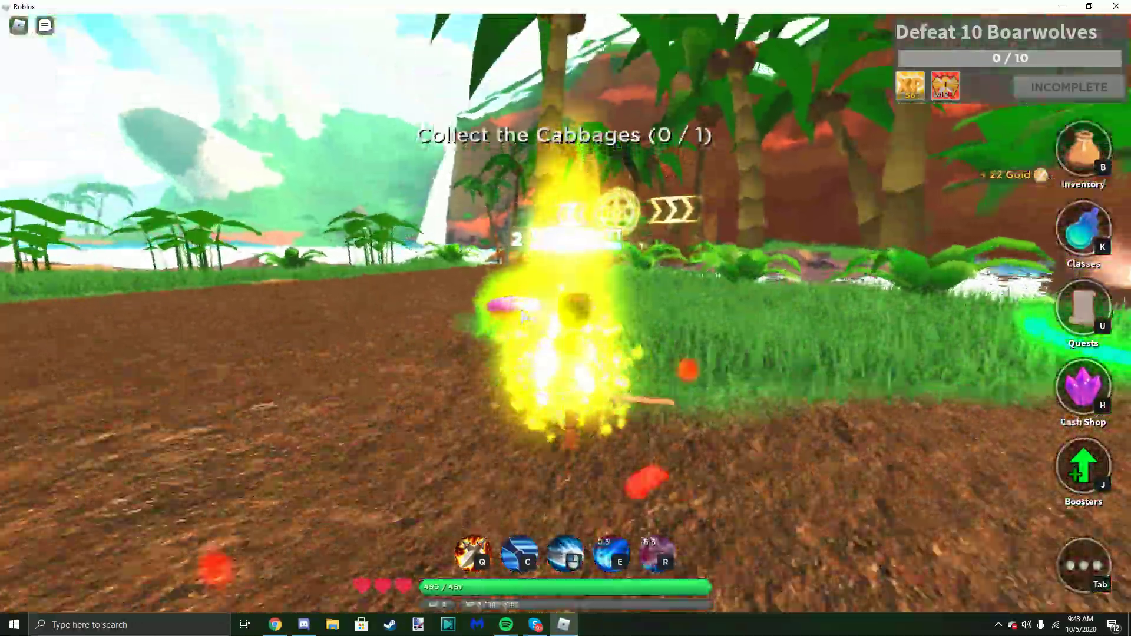
pyautogui.press('w')
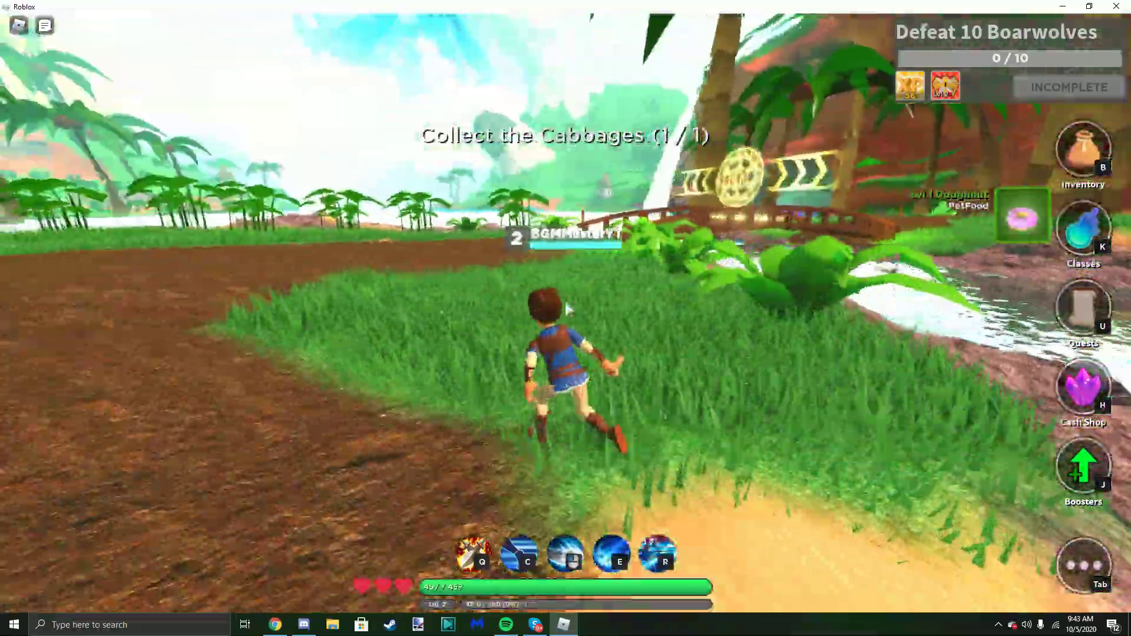
pyautogui.press('w')
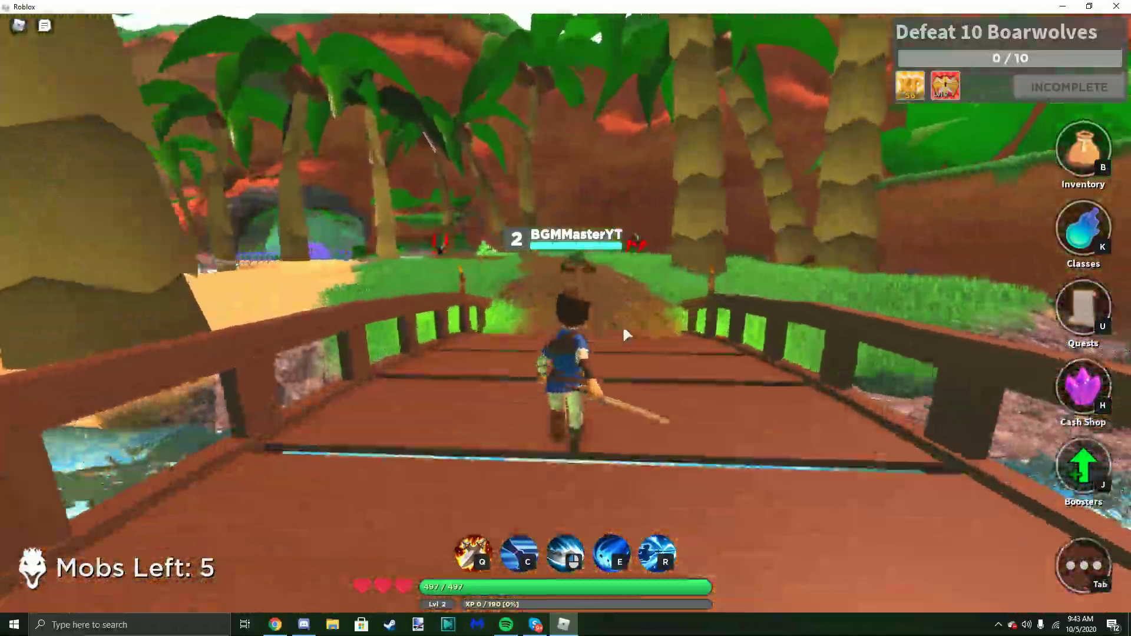
pyautogui.press('e')
pyautogui.press('r')
pyautogui.press('w')
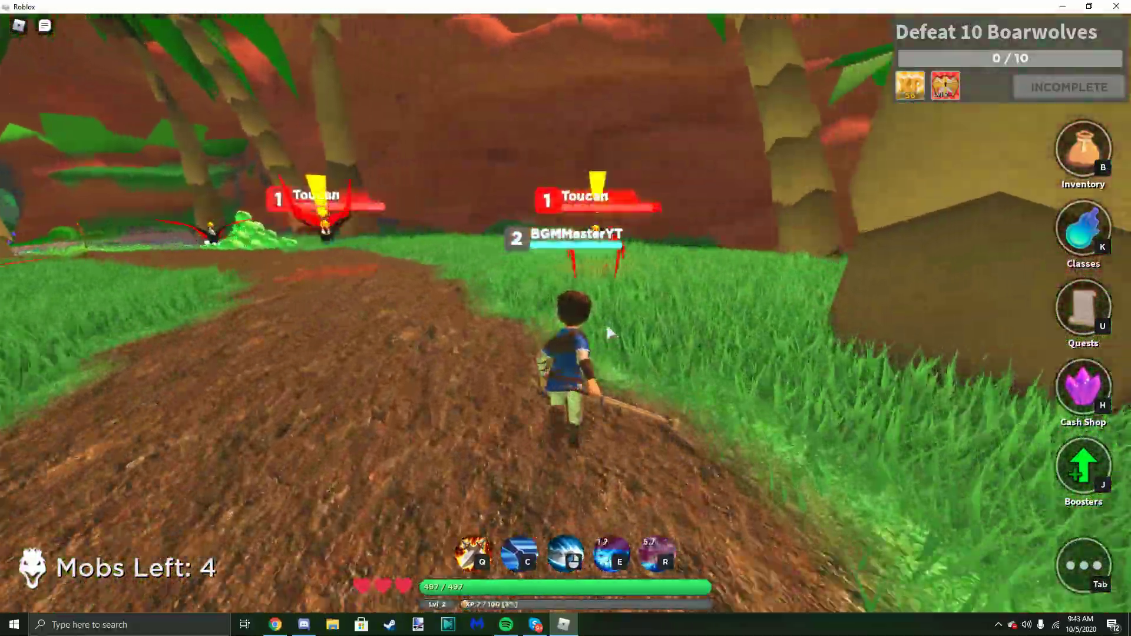
pyautogui.click(608, 332)
pyautogui.press('e')
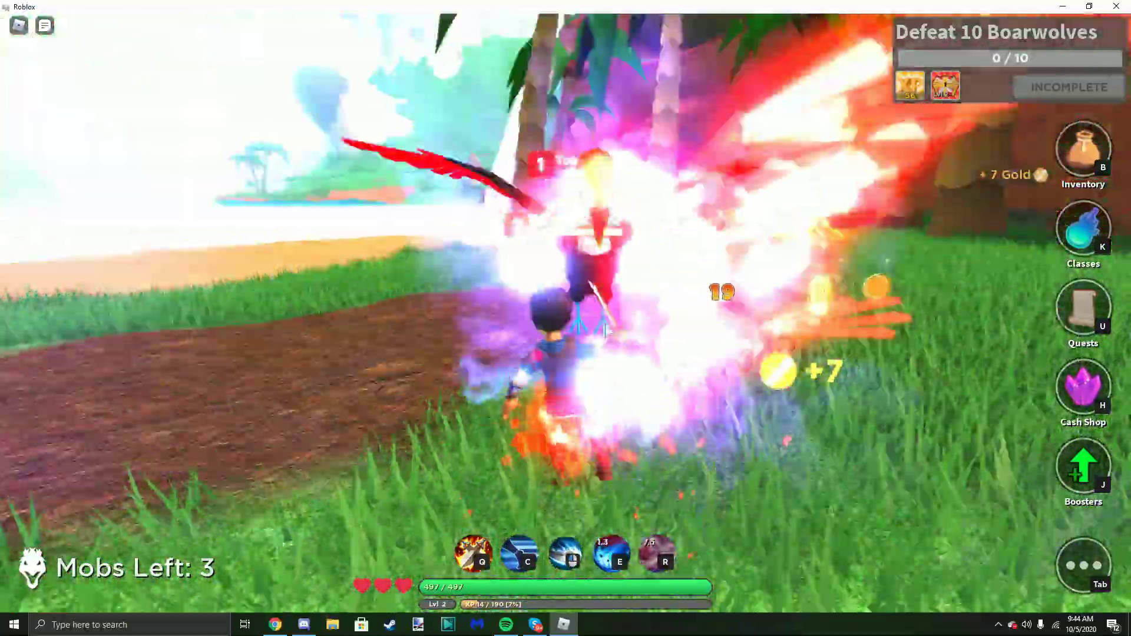
pyautogui.click(605, 331)
pyautogui.press('w')
pyautogui.press('e')
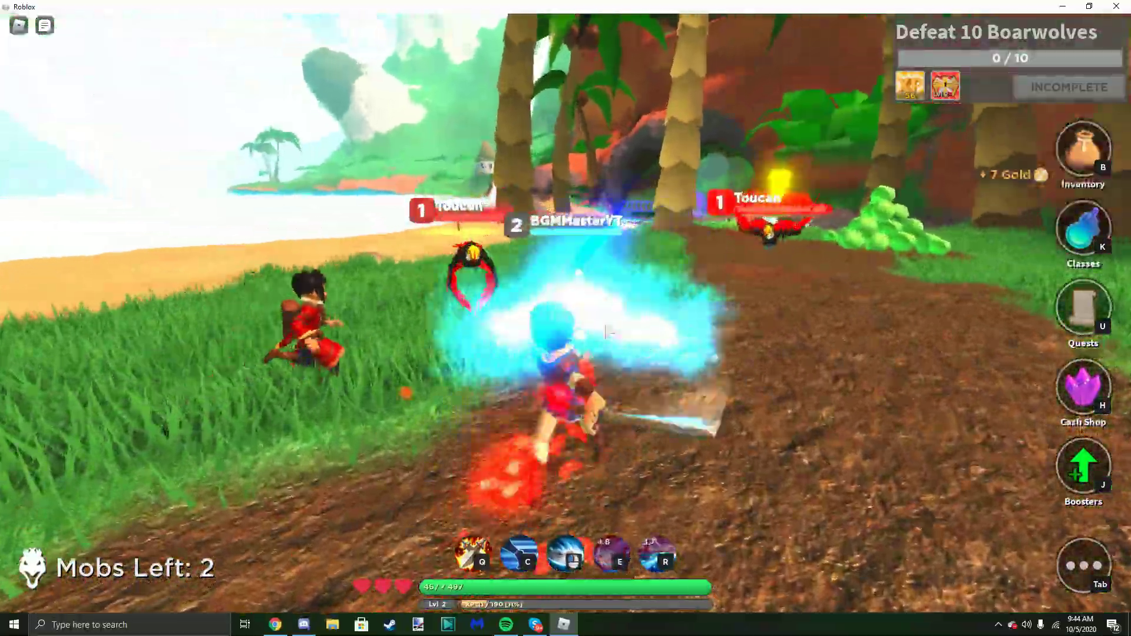
pyautogui.click(608, 332)
pyautogui.press('r')
pyautogui.click(606, 332)
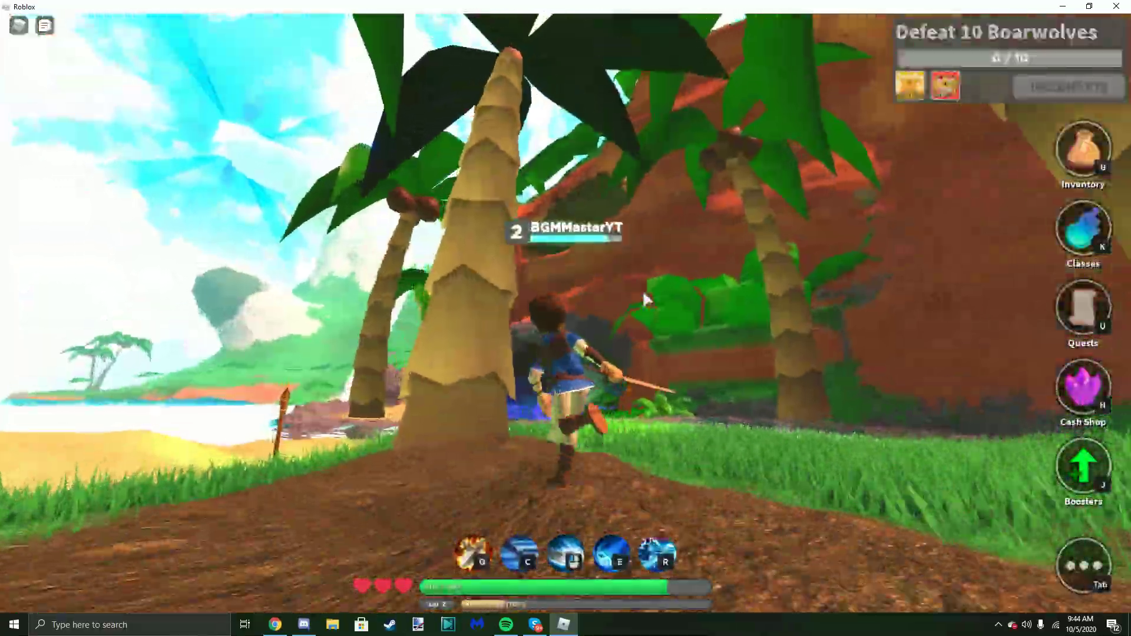
# Skip the transition, clear the jungle clearing's crabs, and run into the dark forest.
pyautogui.press('w')
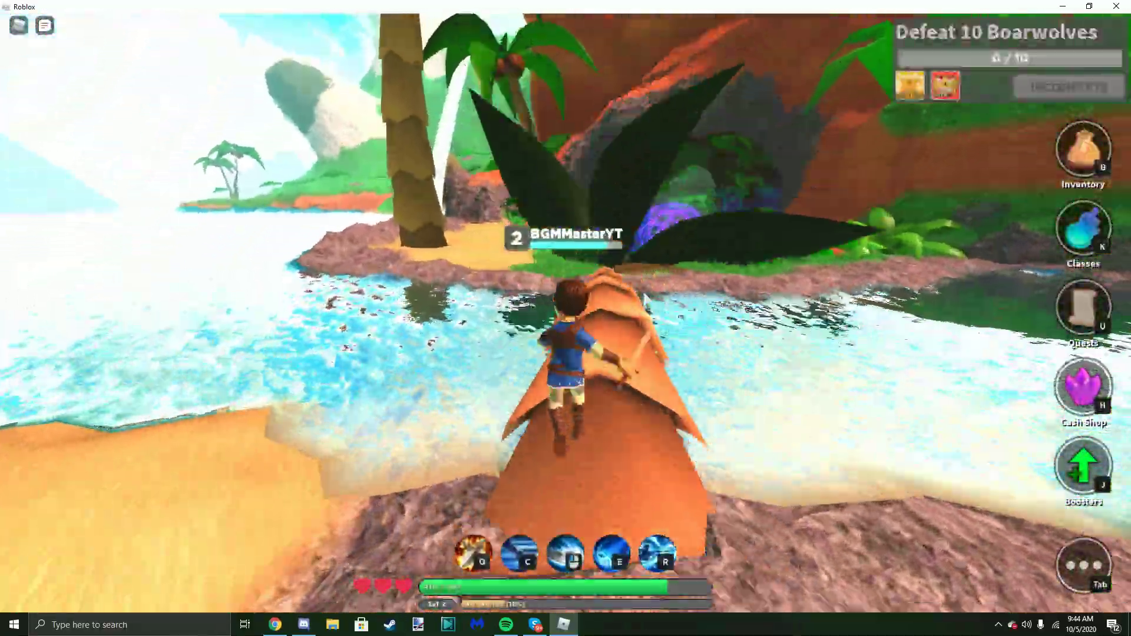
pyautogui.press('w')
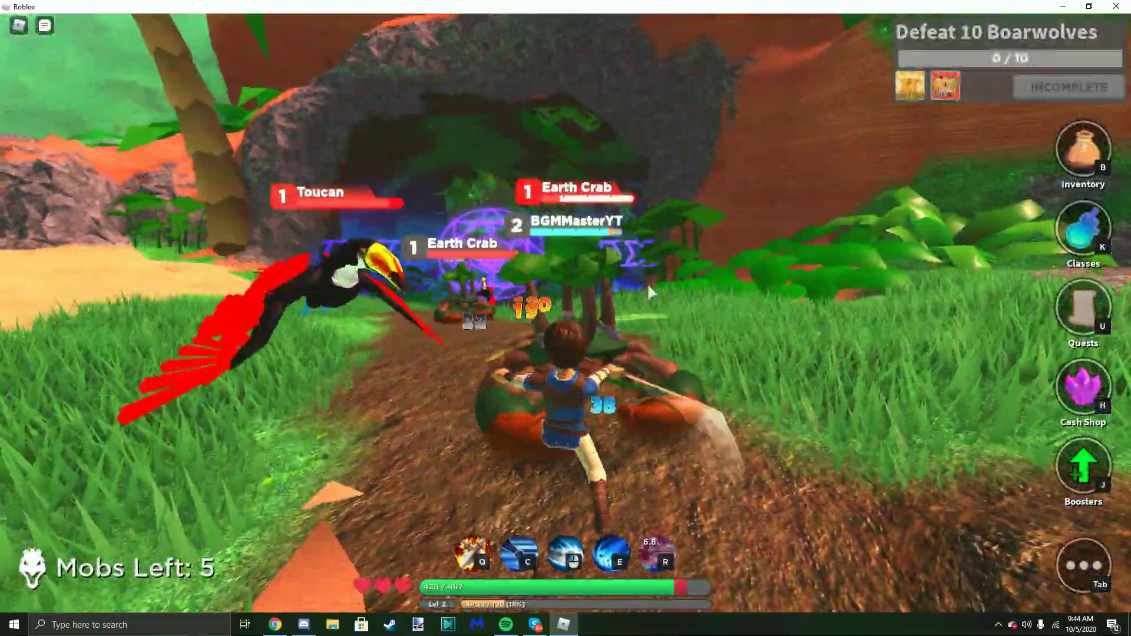
pyautogui.press('r')
pyautogui.press('e')
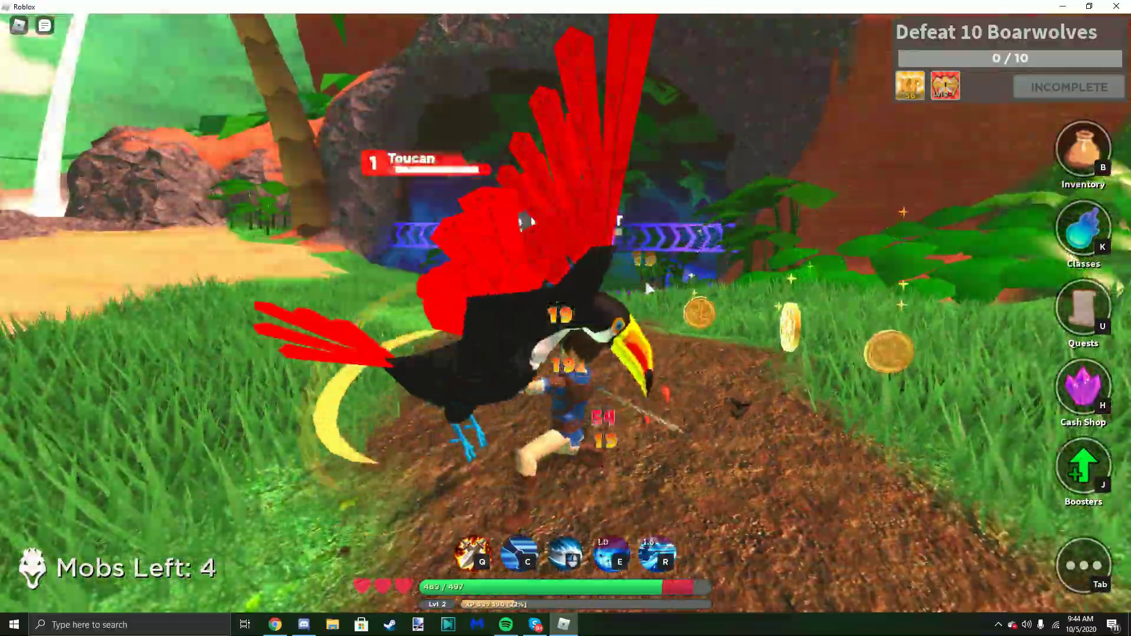
pyautogui.press('w')
pyautogui.press('w')
pyautogui.click(645, 279)
pyautogui.press('e')
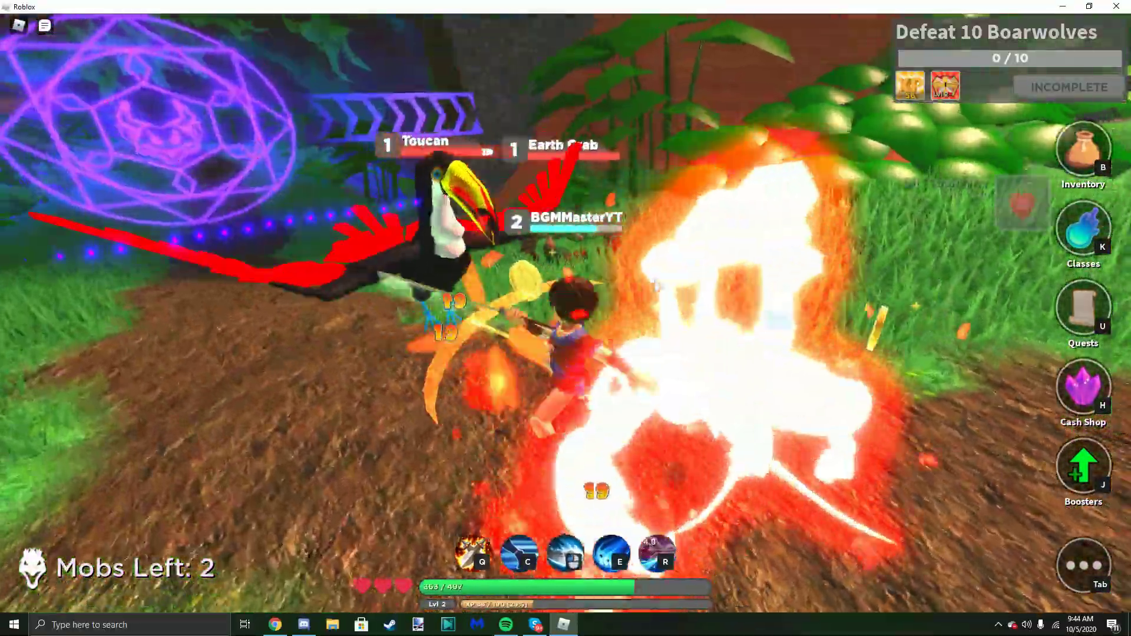
pyautogui.press('r')
pyautogui.click(657, 285)
pyautogui.press('w')
pyautogui.press('r')
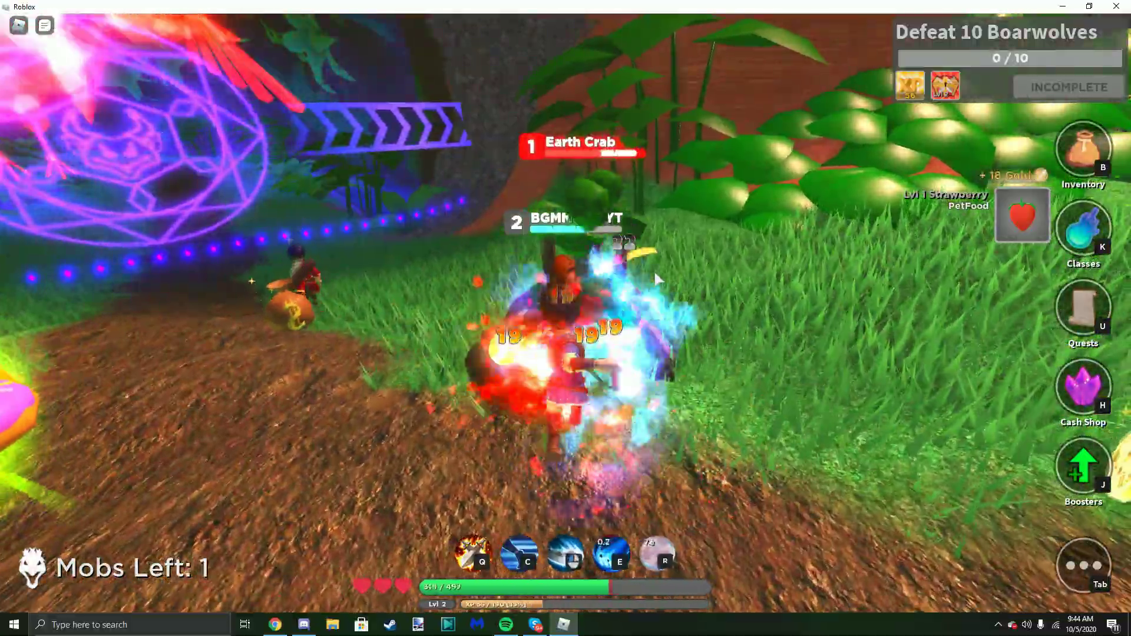
pyautogui.press('w')
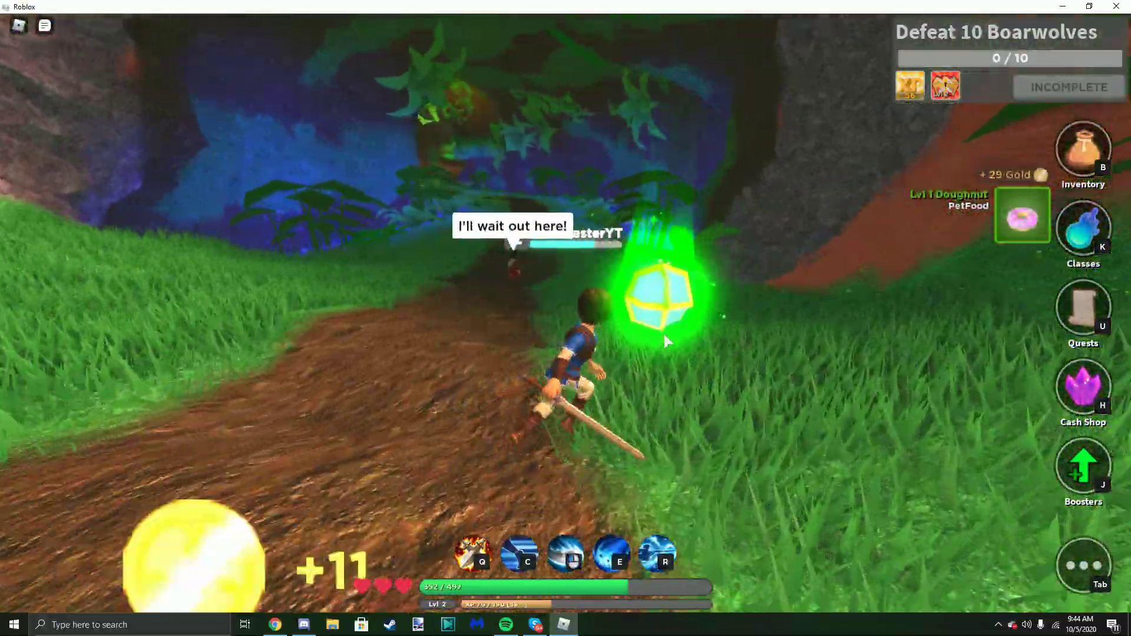
pyautogui.press('w')
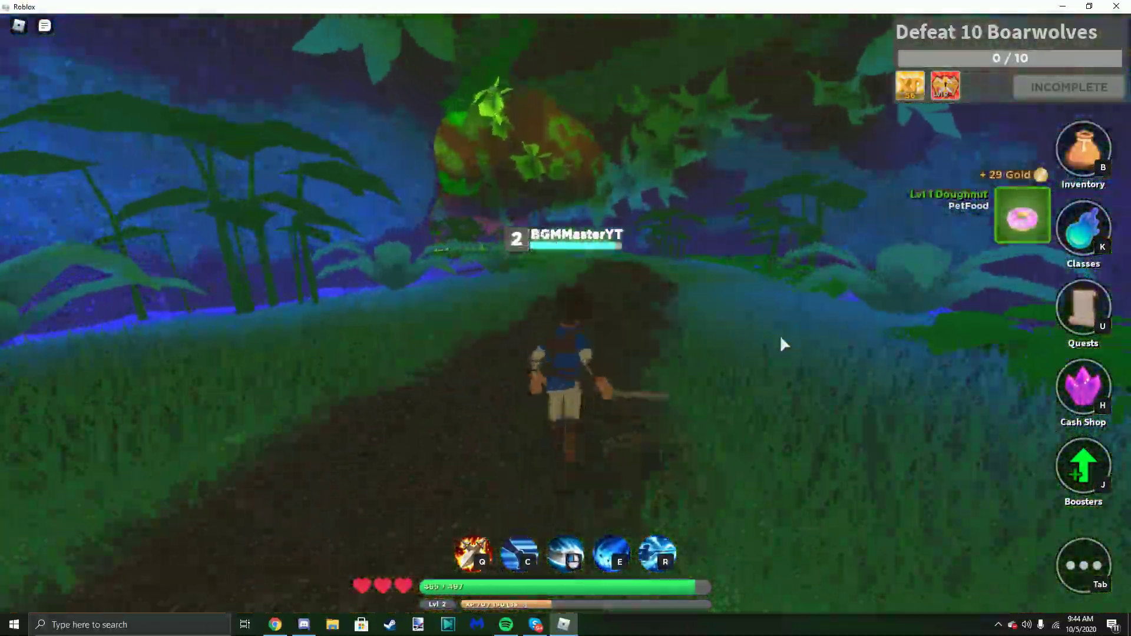
pyautogui.press('w')
pyautogui.press('w')
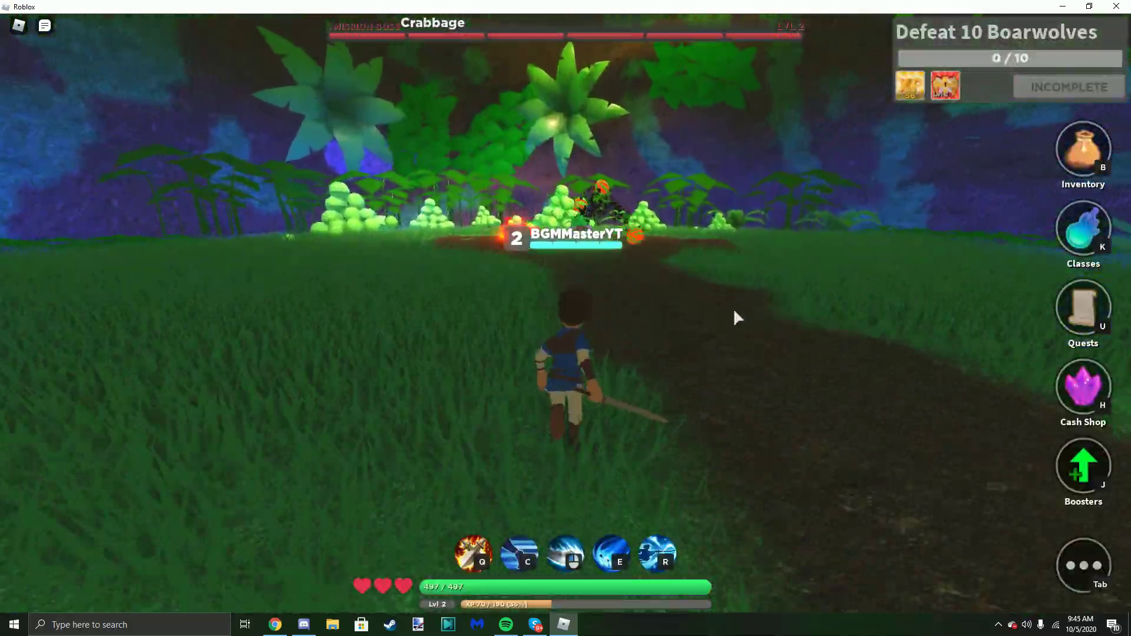
# Kill Crabbage with strikes and E/R abilities, then head toward the dropped gold.
pyautogui.press('w')
pyautogui.press('e')
pyautogui.press('r')
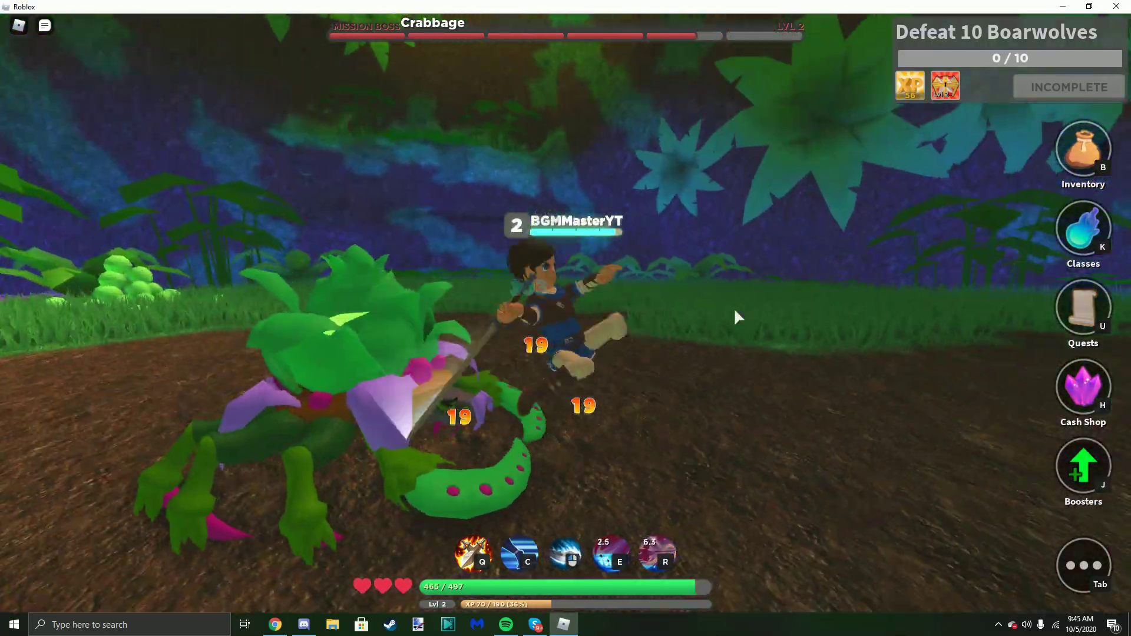
pyautogui.click(735, 315)
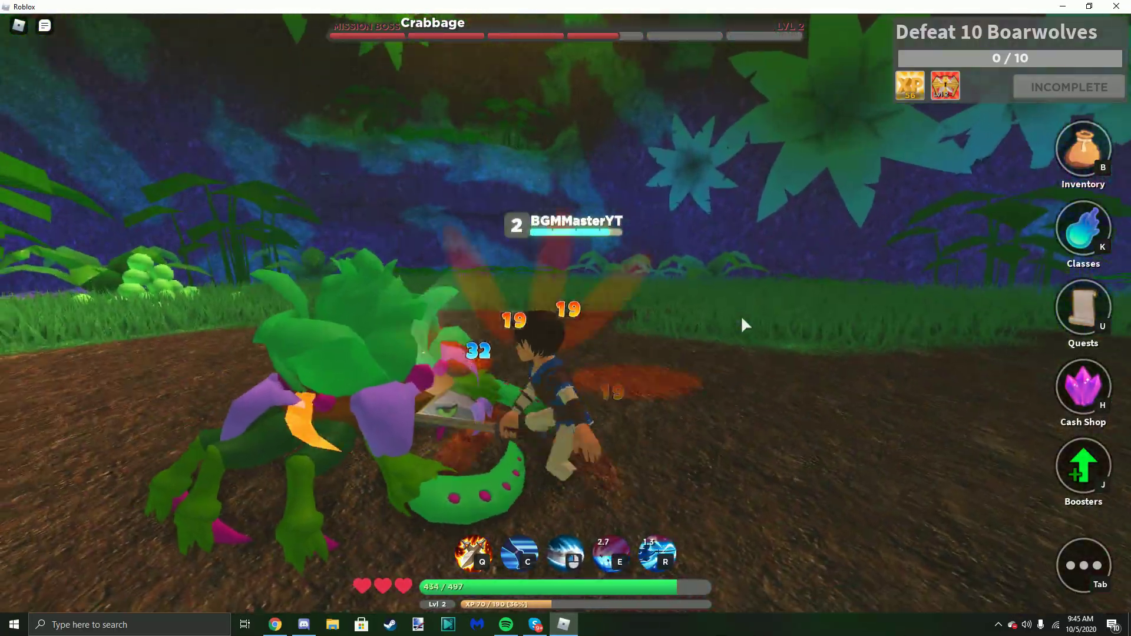
pyautogui.click(741, 316)
pyautogui.press('e')
pyautogui.press('r')
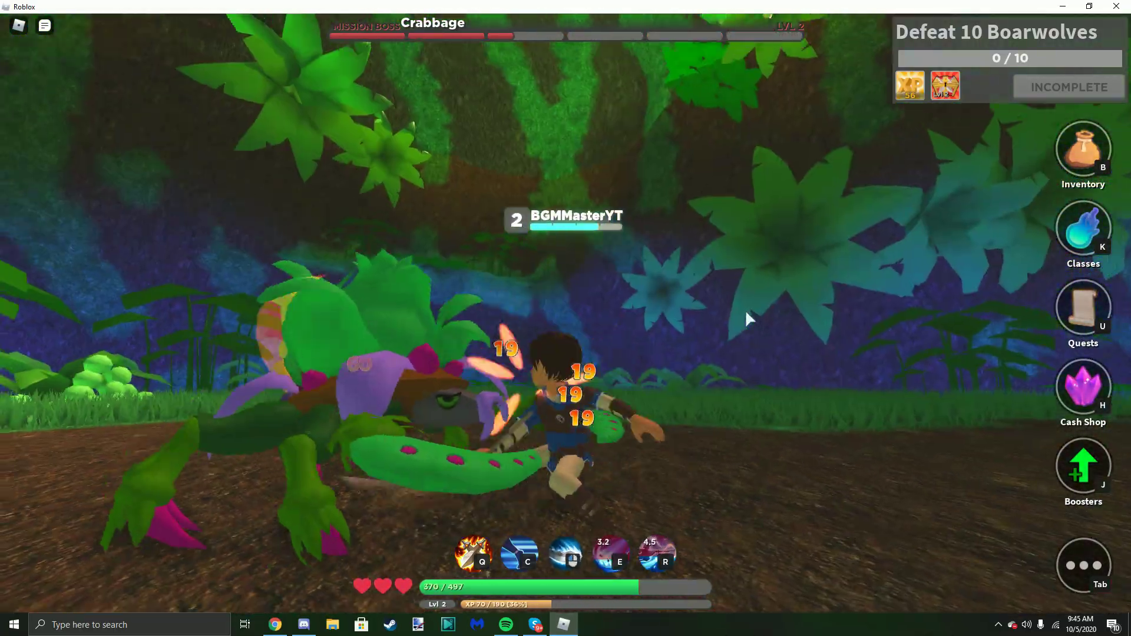
pyautogui.click(745, 318)
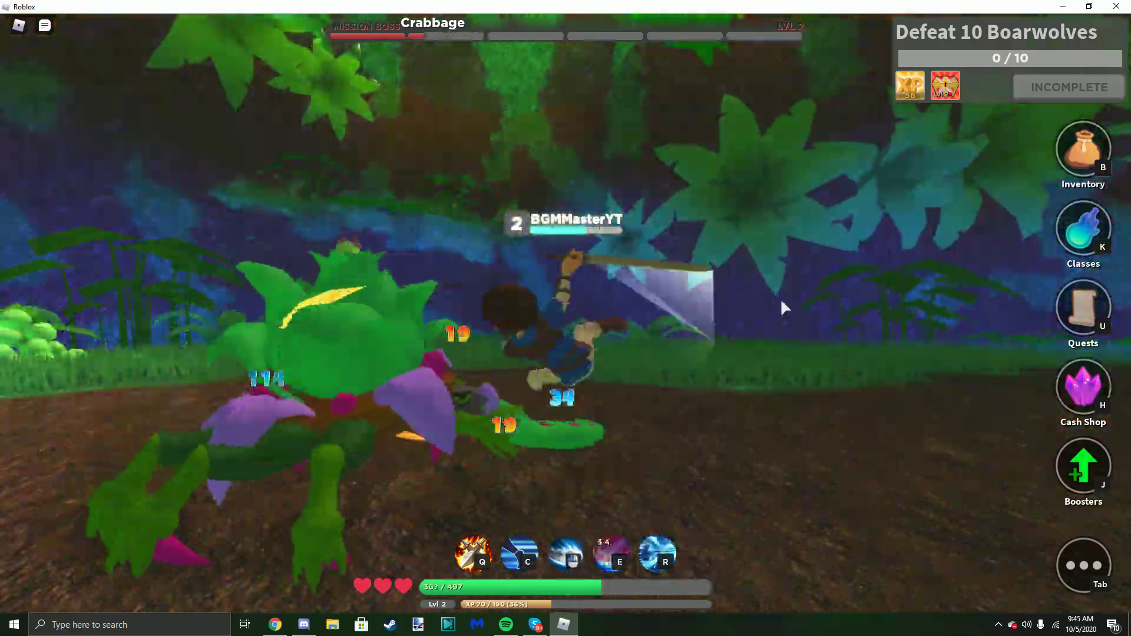
pyautogui.click(769, 305)
pyautogui.press('r')
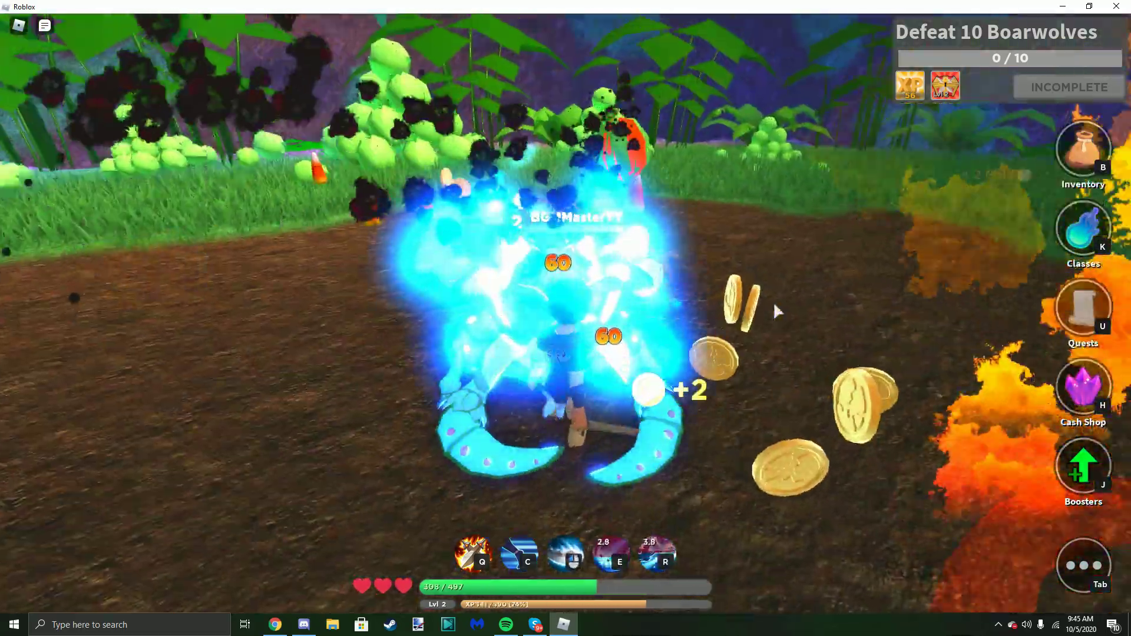
pyautogui.press('w')
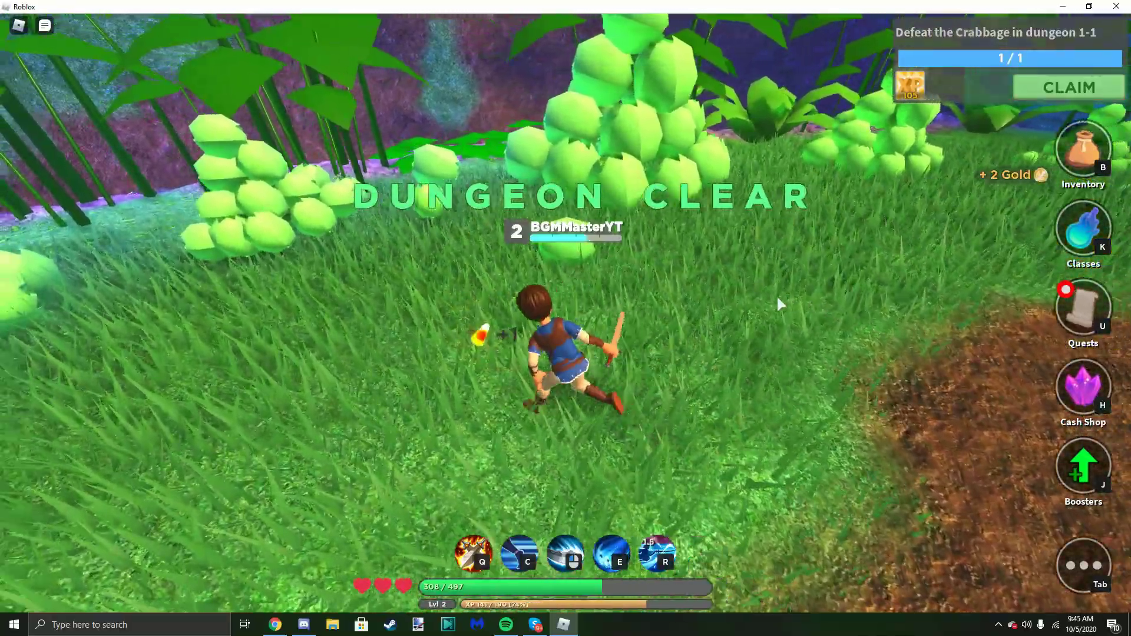
pyautogui.press('w')
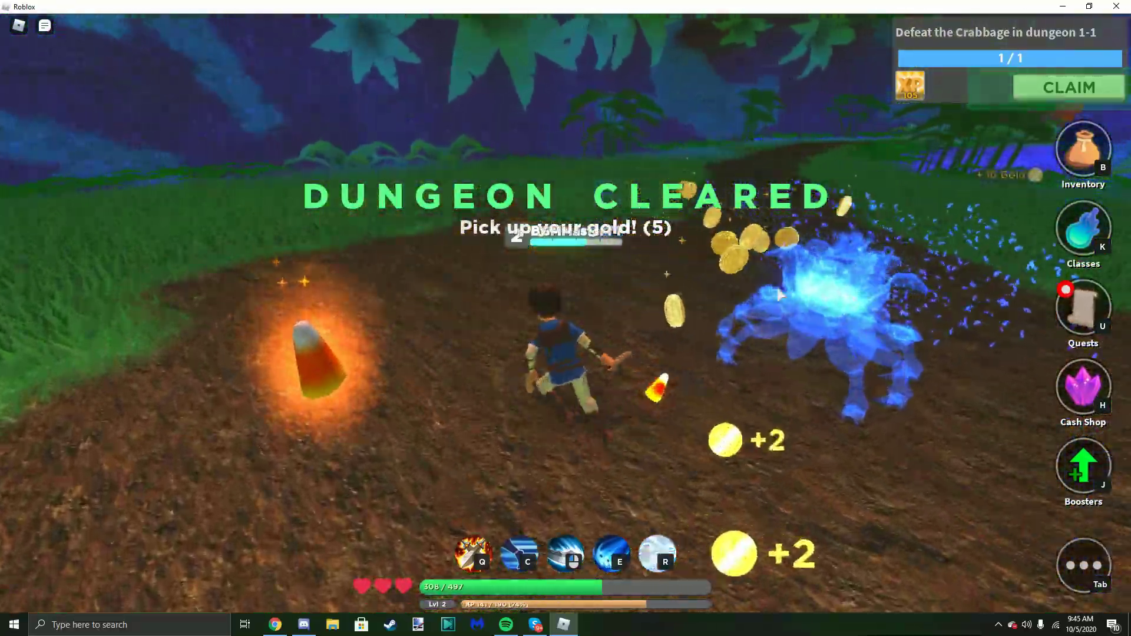
# Check the daily quests for the completed dungeon quest, then view the October Pass.
pyautogui.click(1083, 307)
pyautogui.click(358, 262)
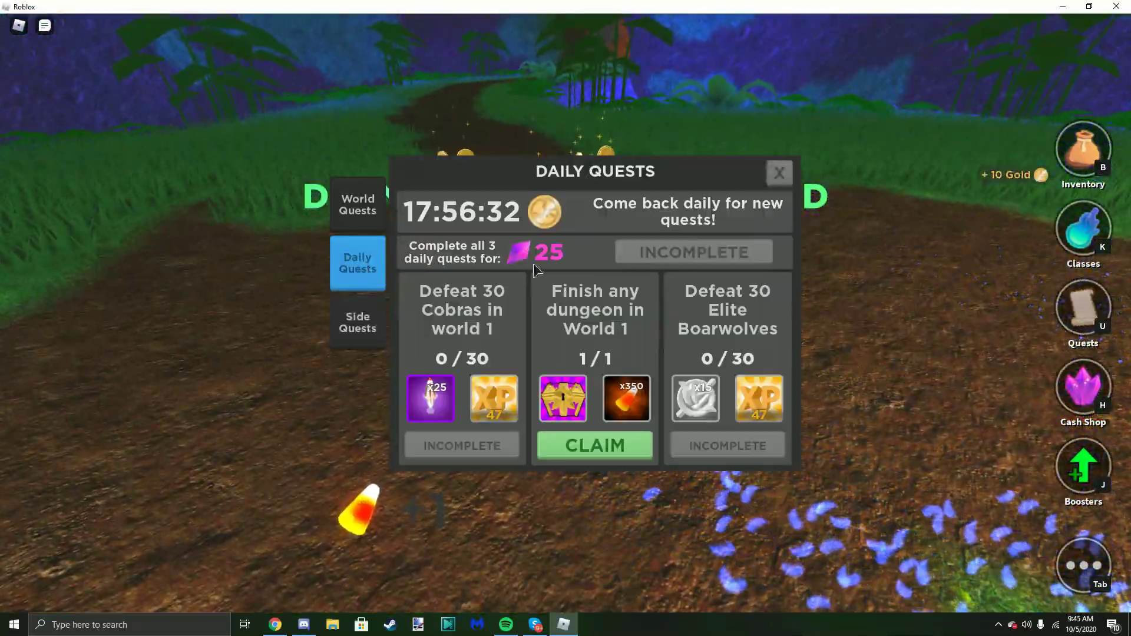
pyautogui.click(778, 174)
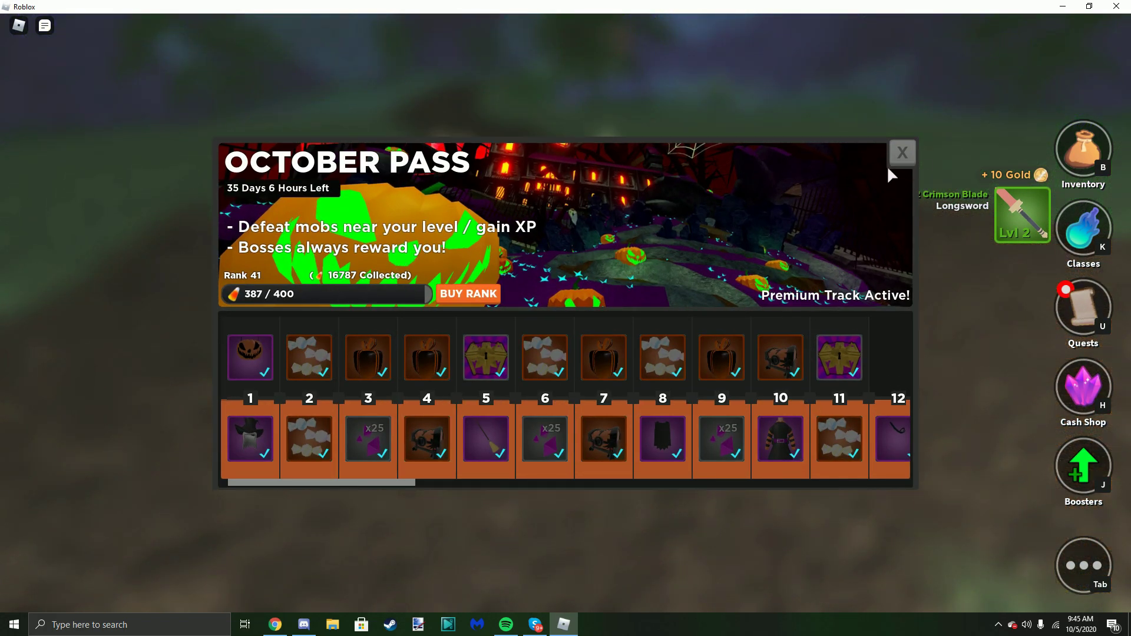
# Pick the gold reward chest and return to the main menu.
pyautogui.click(901, 153)
pyautogui.click(642, 427)
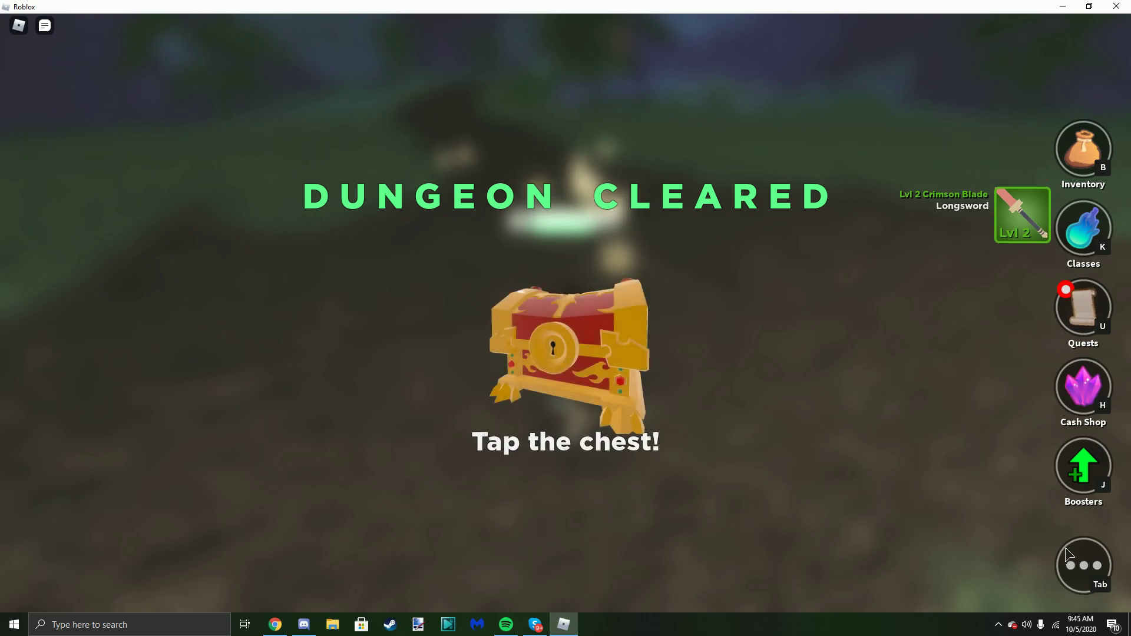
pyautogui.click(628, 382)
pyautogui.click(466, 258)
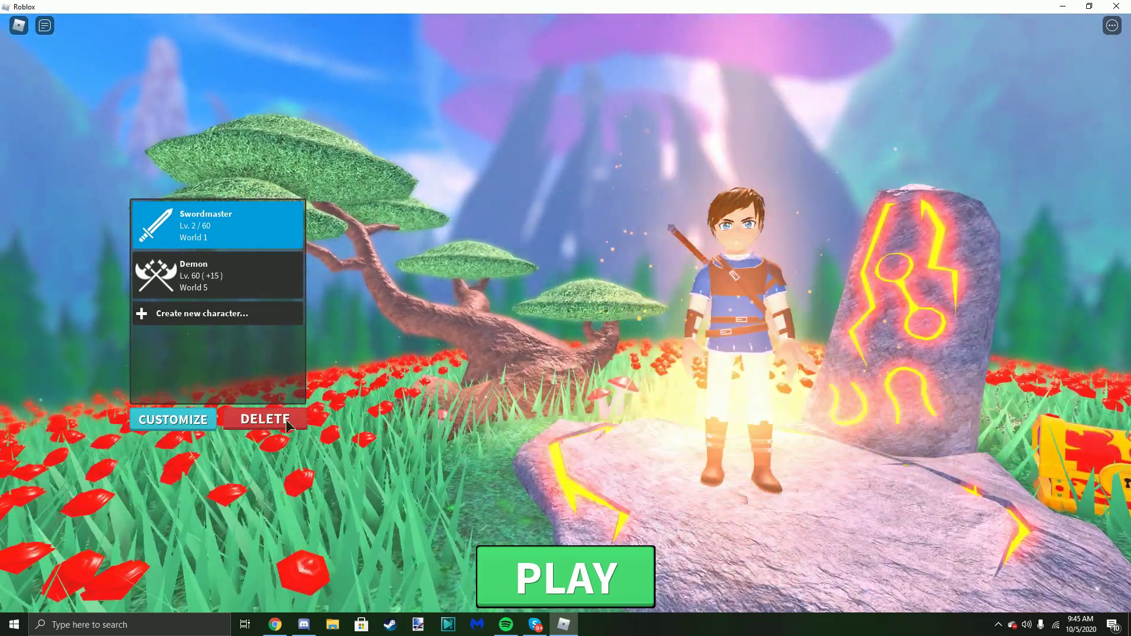
# Delete the old Swordmaster, create a fresh Swordmaster with the default look, and play it.
pyautogui.click(264, 419)
pyautogui.click(505, 331)
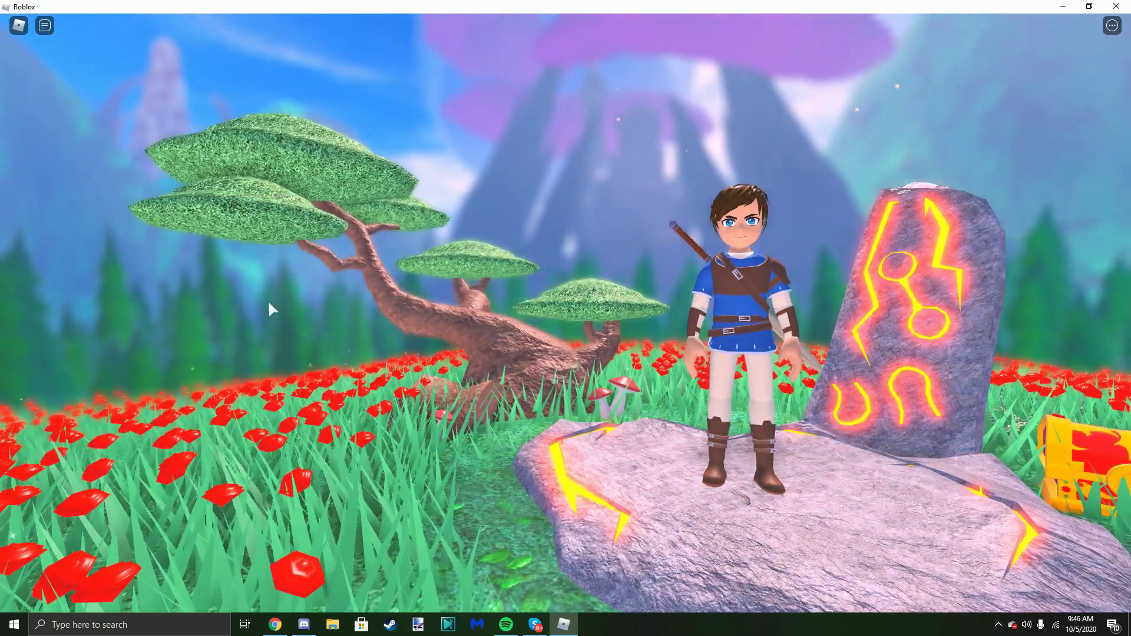
pyautogui.click(202, 263)
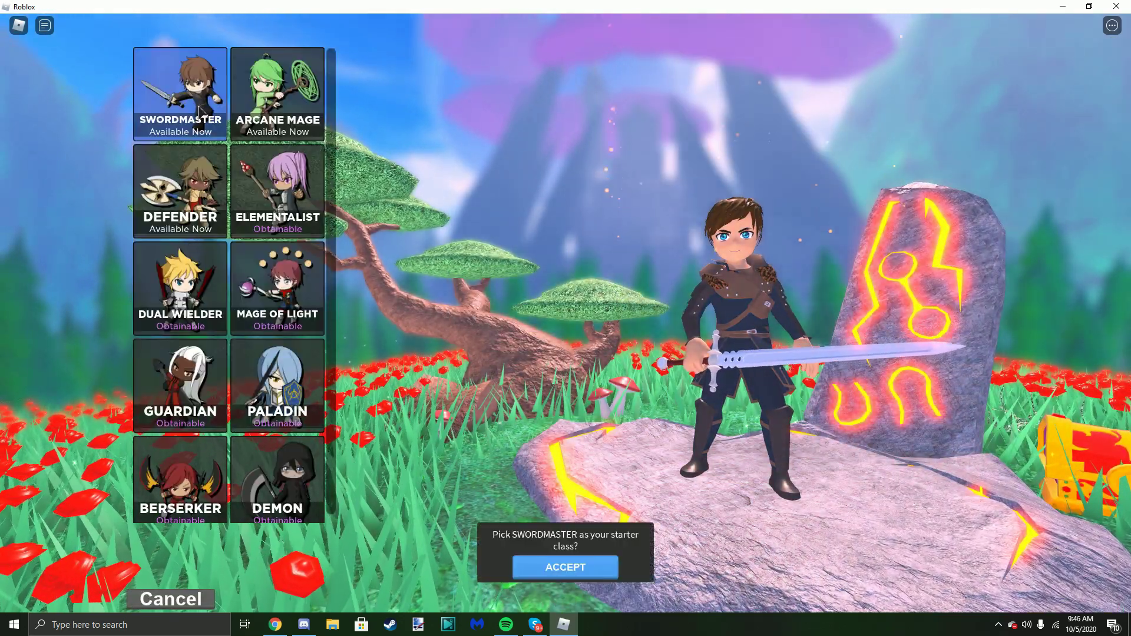
pyautogui.click(539, 566)
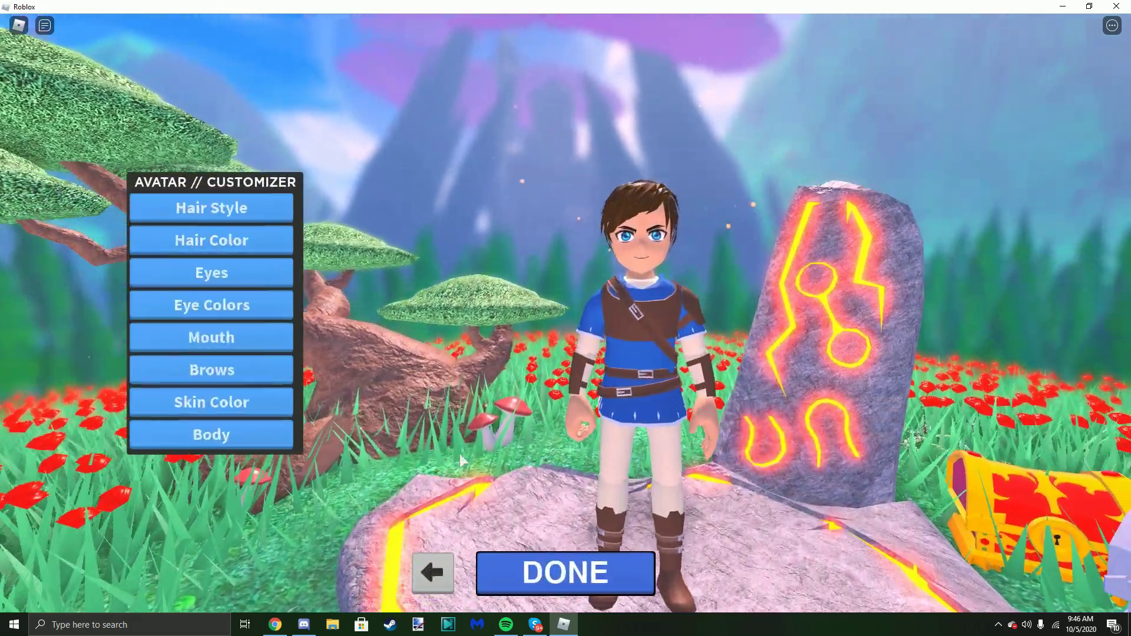
pyautogui.click(557, 570)
pyautogui.click(300, 332)
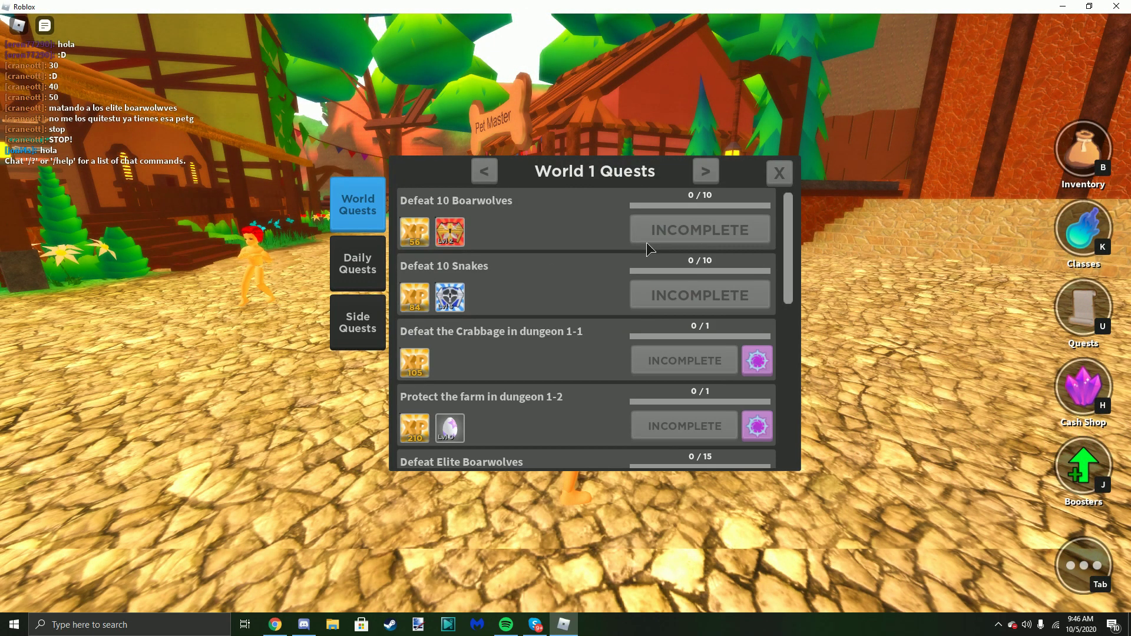
# Check the Swordmaster's three daily quests at 0/30 while walking into the World 1 forest, then close them.
pyautogui.click(344, 267)
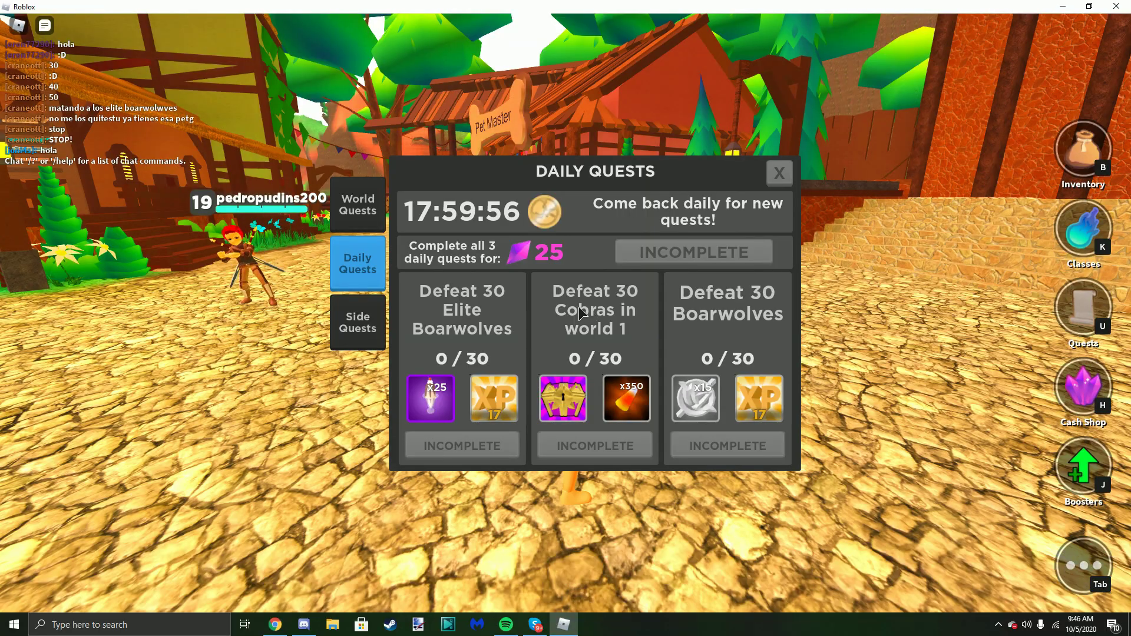
pyautogui.press('w')
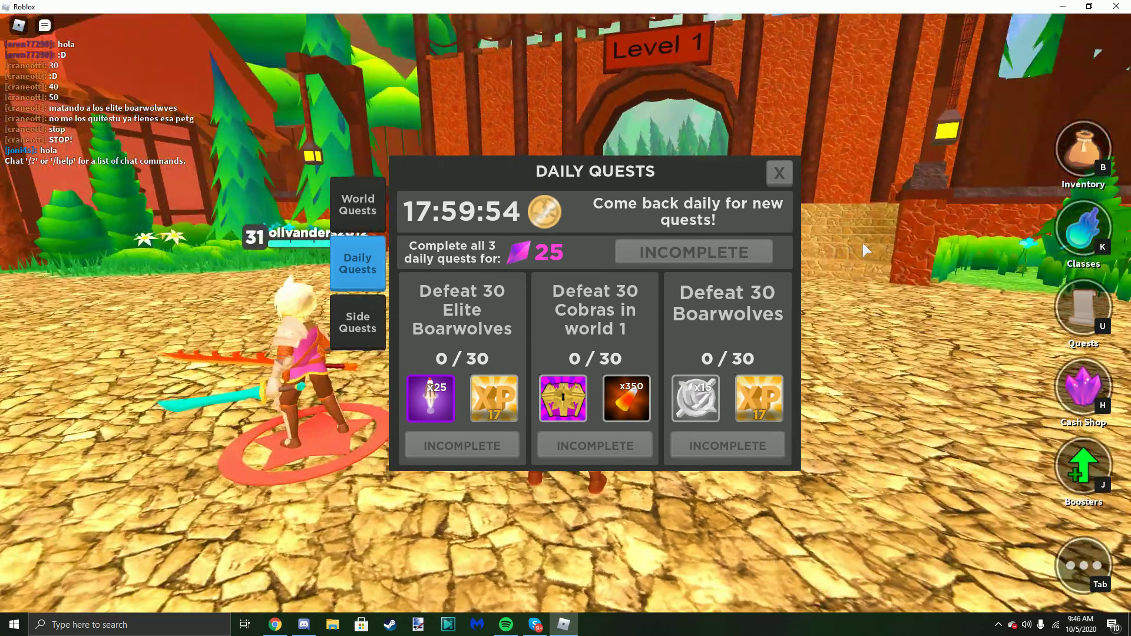
pyautogui.press('w')
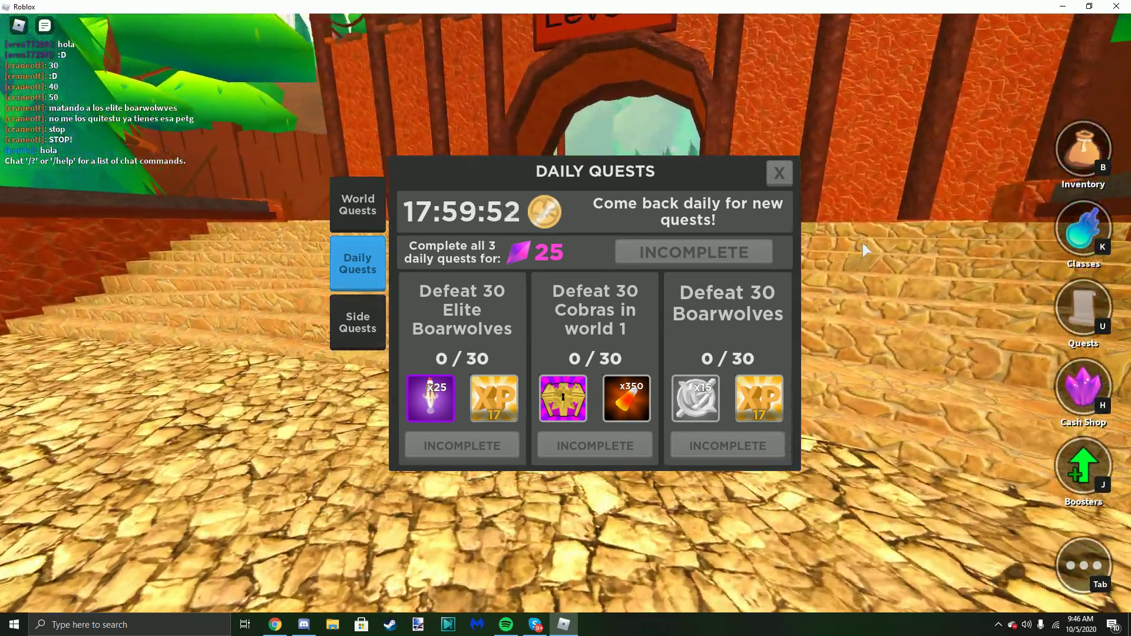
pyautogui.press('w')
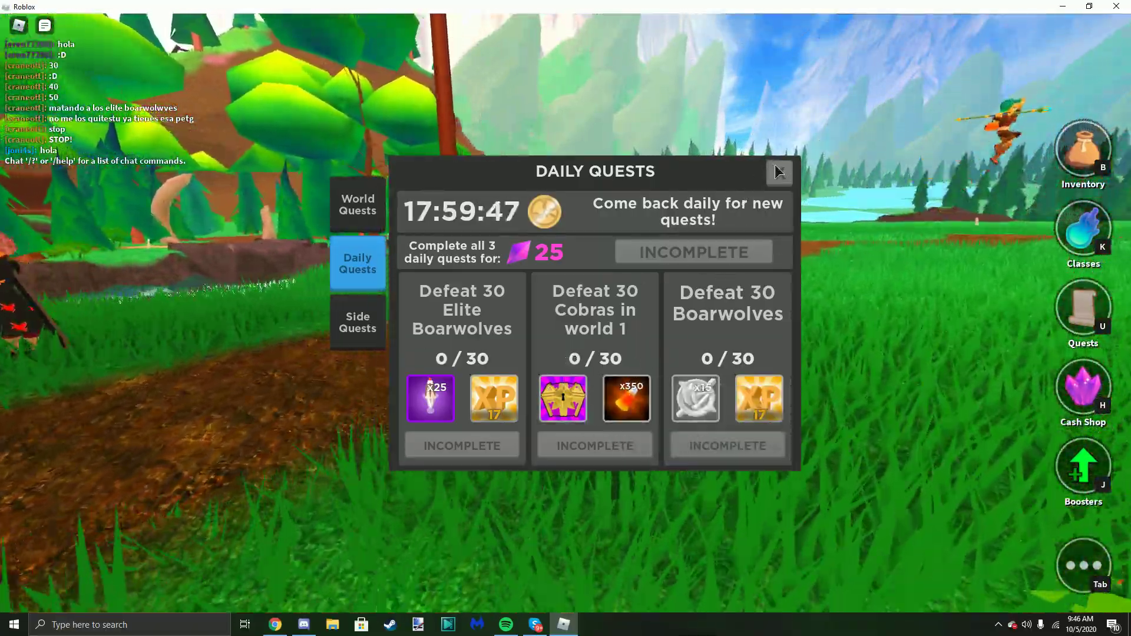
pyautogui.press('w')
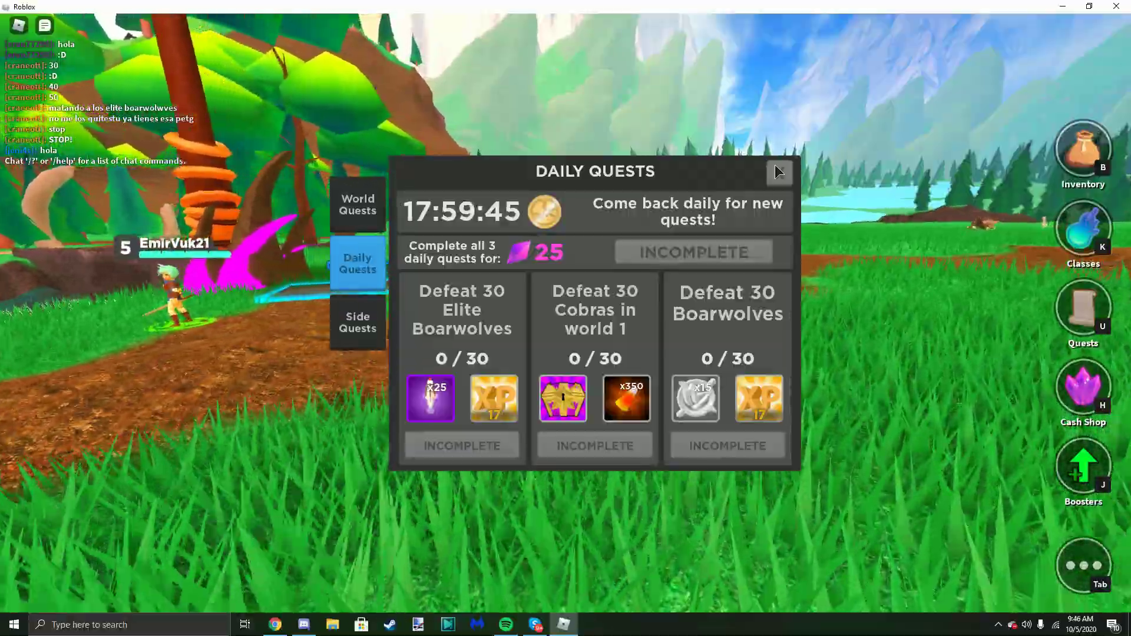
pyautogui.click(779, 172)
# Fight Grass Cobras with the ice skill and attacks until 'Defeat 30 Cobras in world 1' reaches 30/30.
pyautogui.press('w')
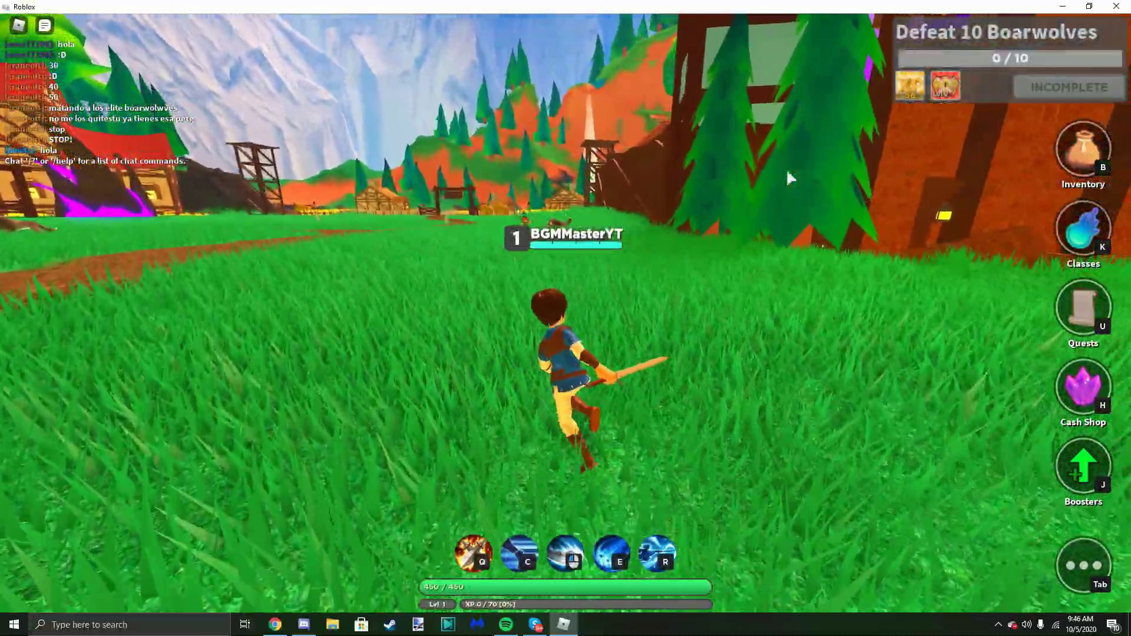
pyautogui.press('w')
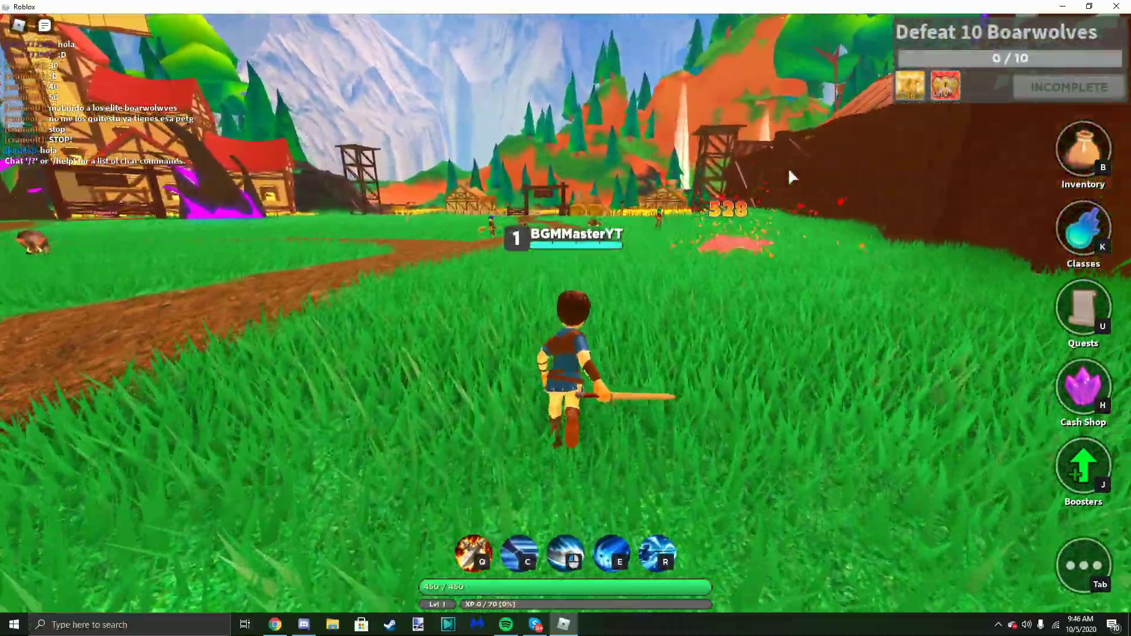
pyautogui.press('w')
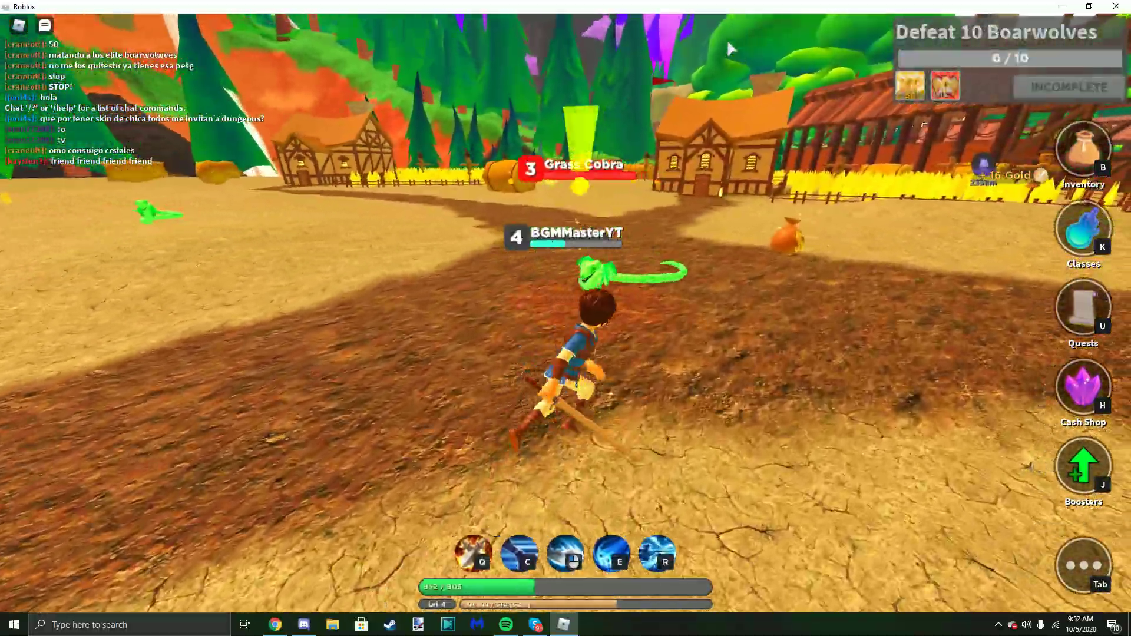
pyautogui.press('s')
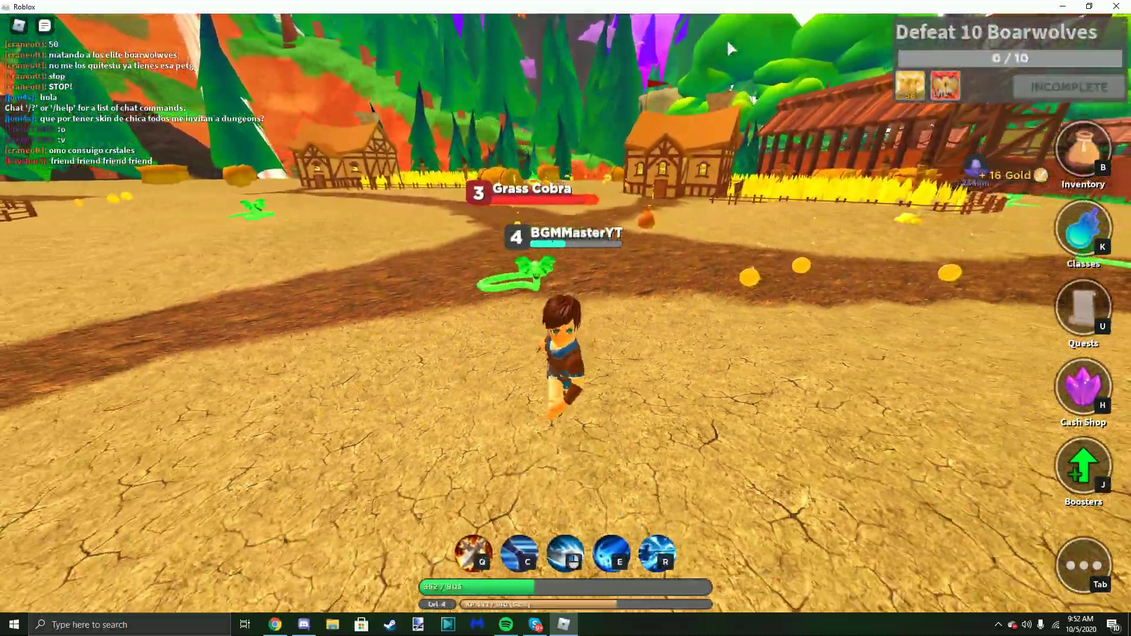
pyautogui.press('r')
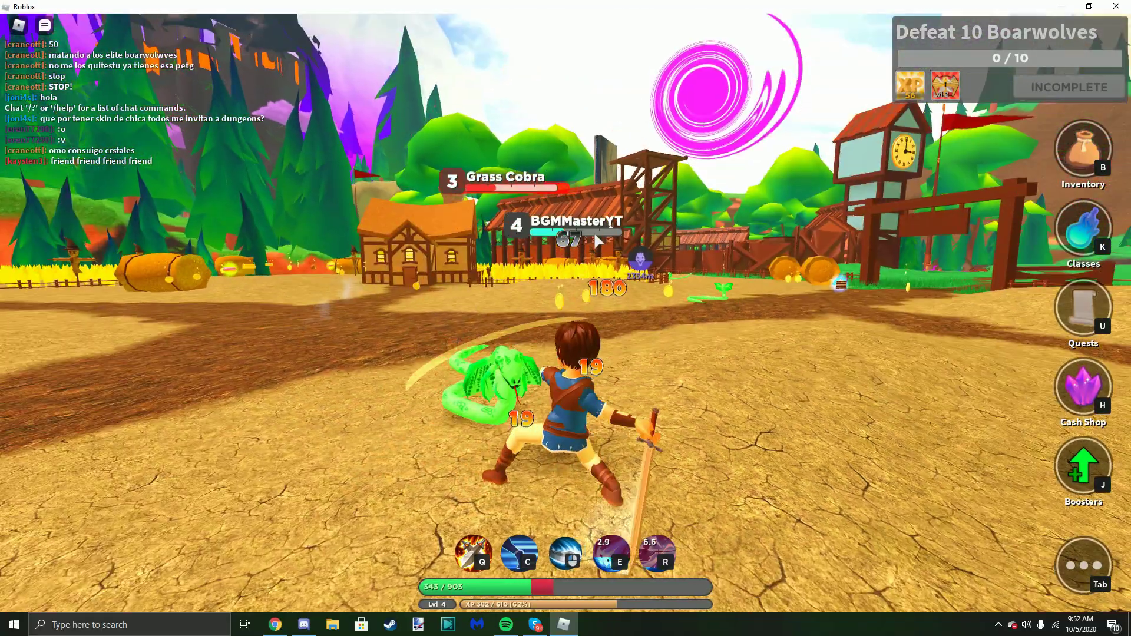
pyautogui.click(595, 237)
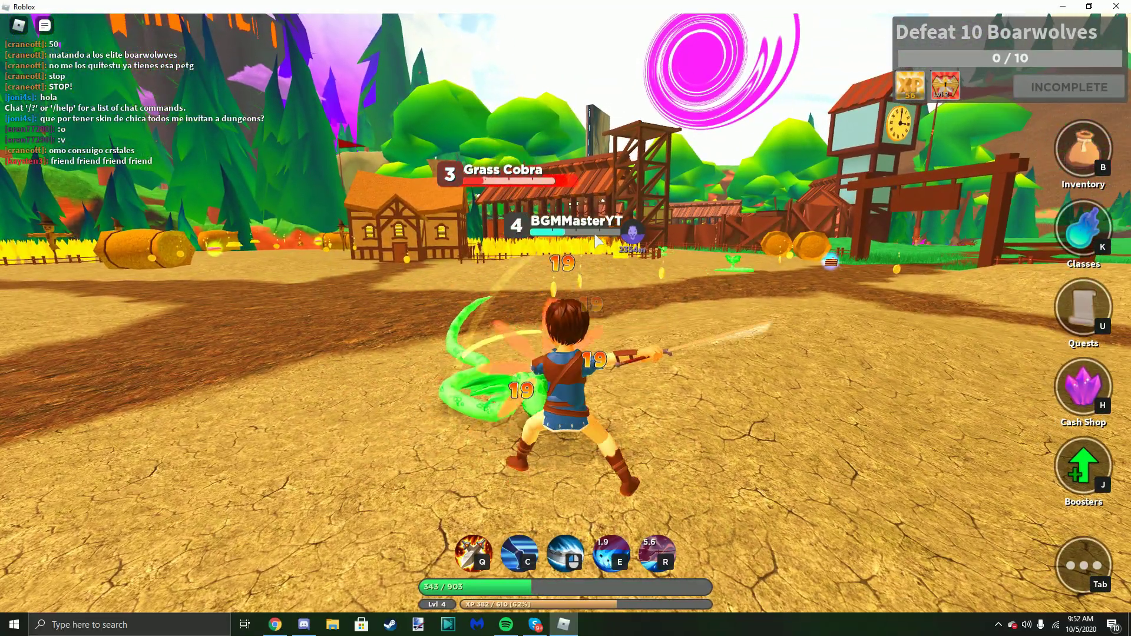
pyautogui.click(595, 237)
pyautogui.click(594, 234)
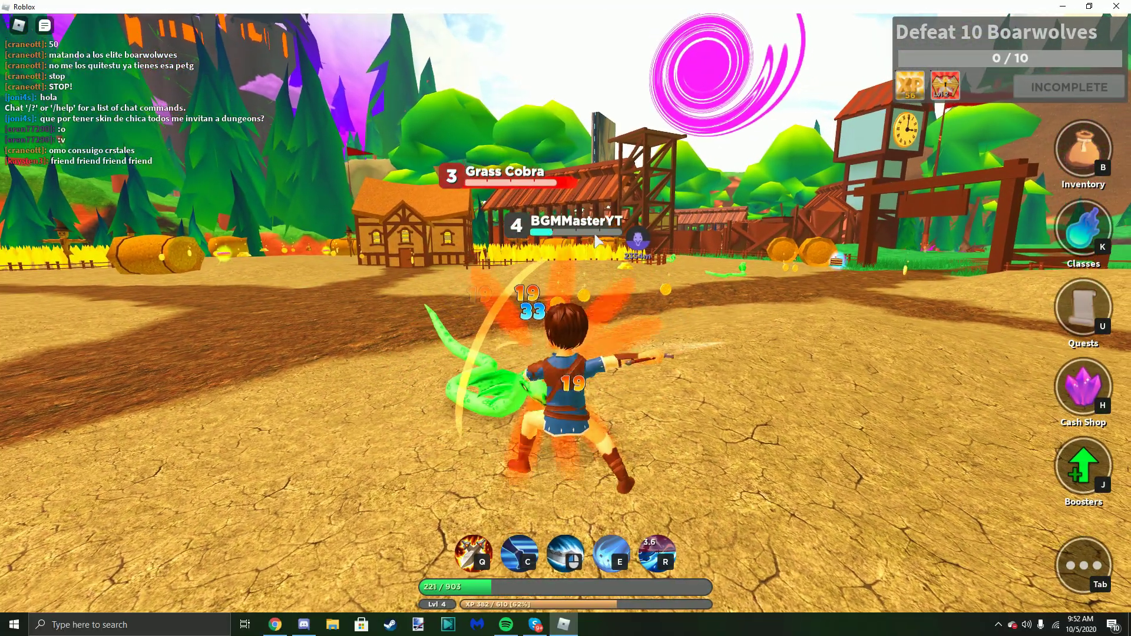
pyautogui.click(595, 234)
pyautogui.press('w')
pyautogui.press('u')
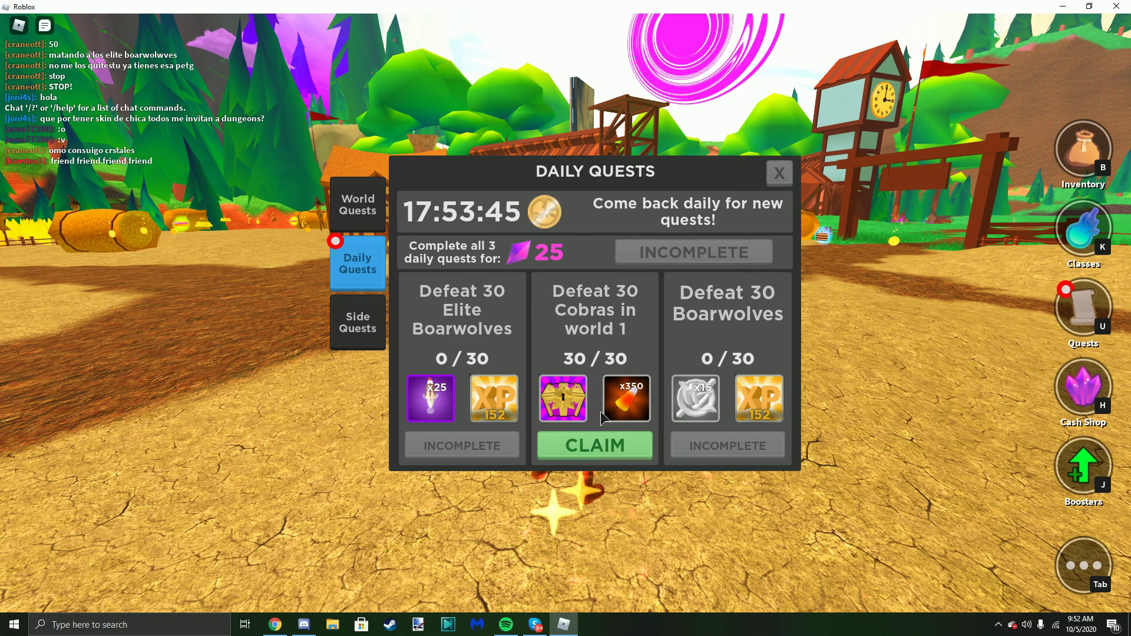
# Claim the cobra quest reward, then return to the main menu from Settings.
pyautogui.click(779, 174)
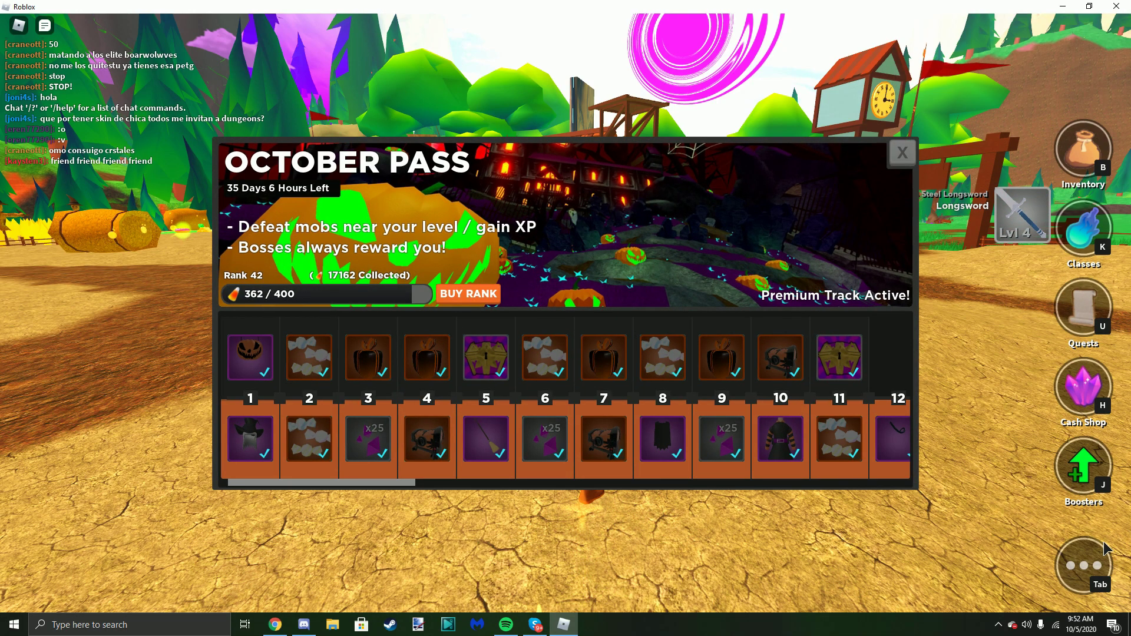
pyautogui.click(1078, 556)
pyautogui.click(647, 403)
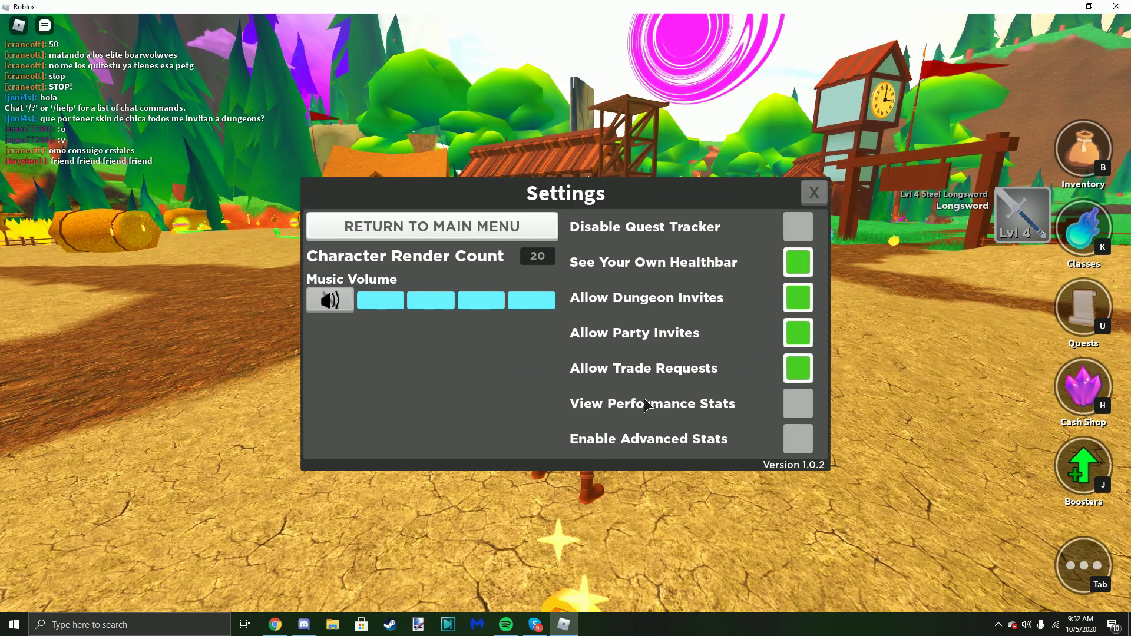
pyautogui.click(491, 228)
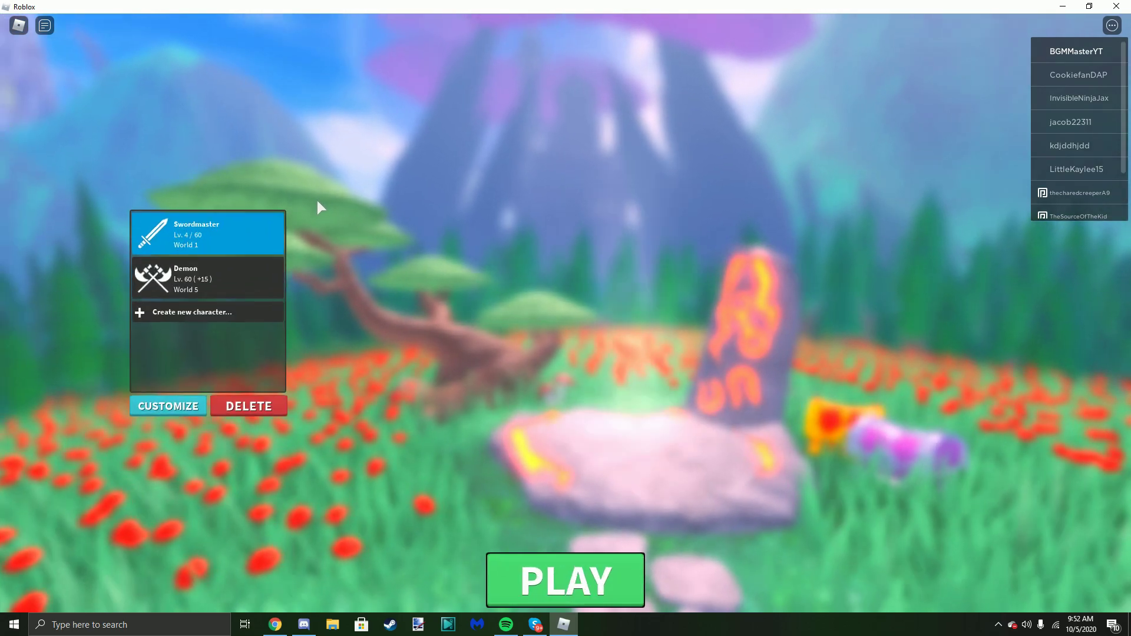
# Permanently delete the Swordmaster, then play as the level 60 Demon.
pyautogui.click(257, 406)
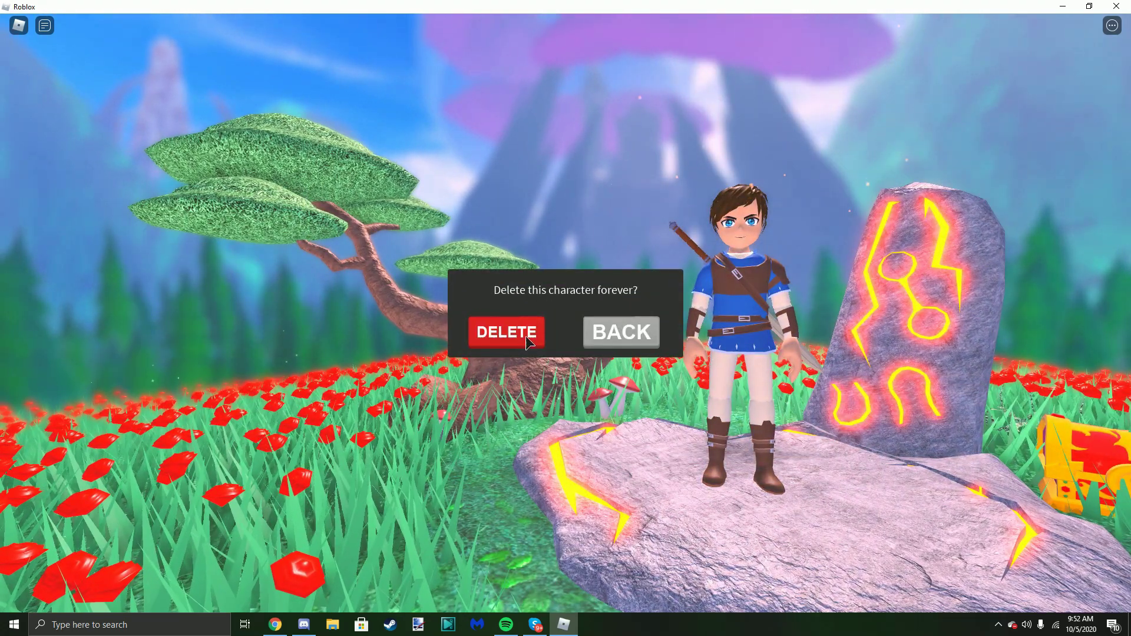
pyautogui.click(529, 341)
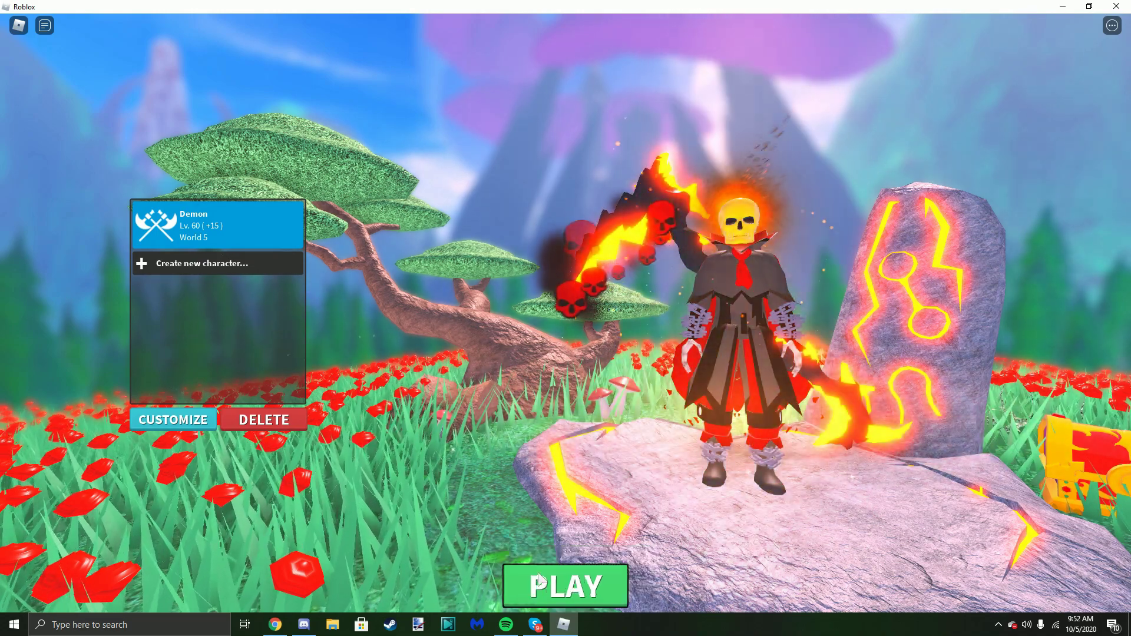
pyautogui.click(538, 582)
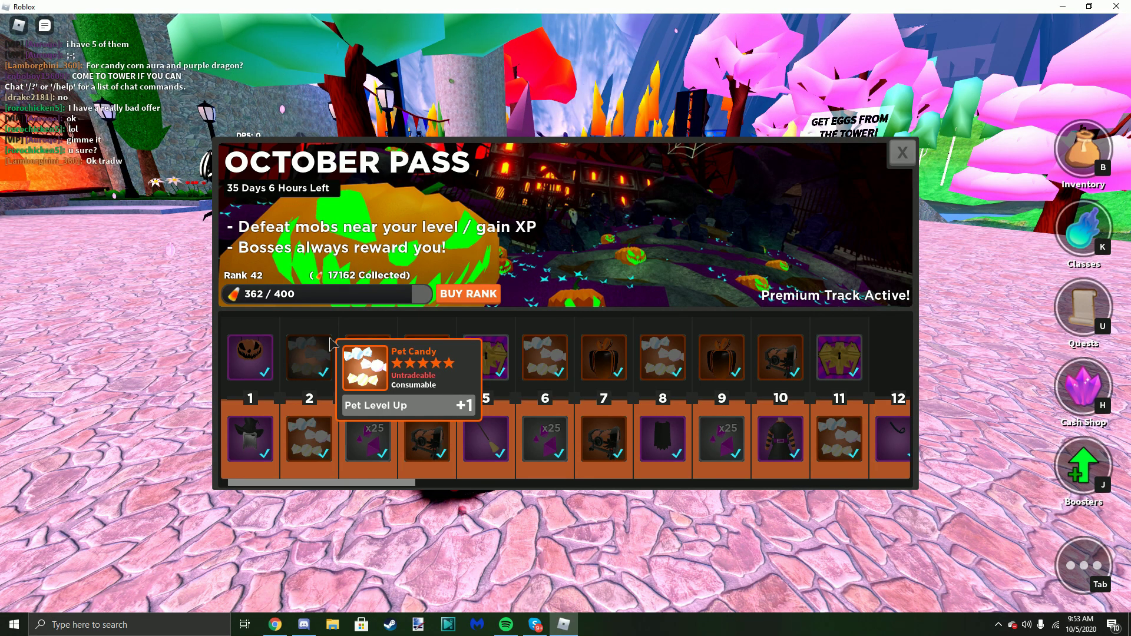
# Dismiss the October Pass panel with the P key.
pyautogui.press('p')
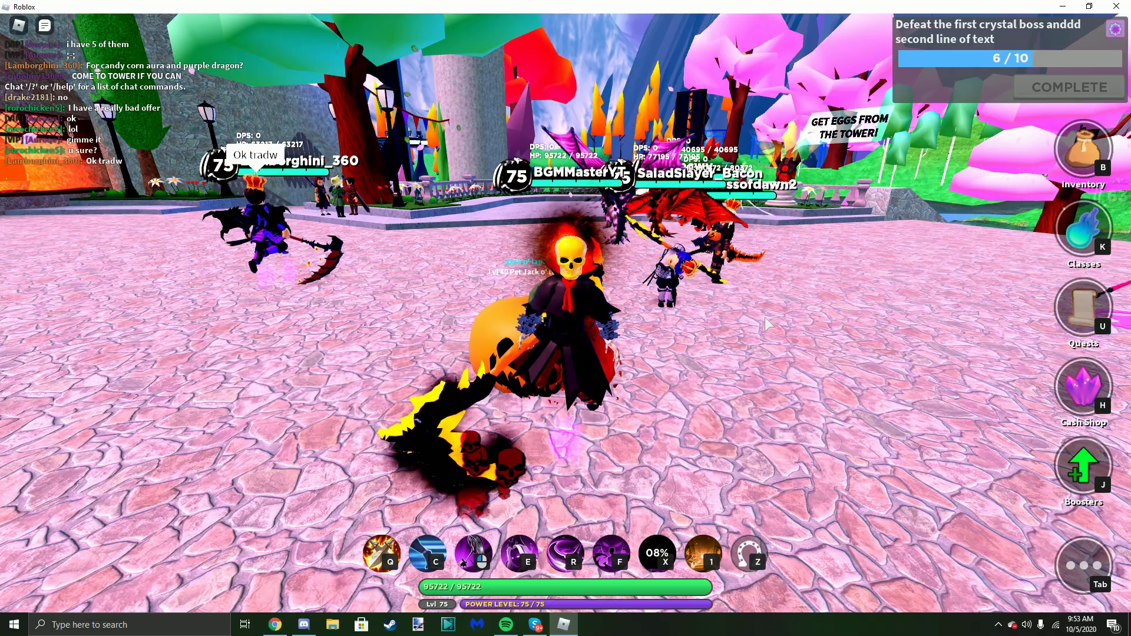